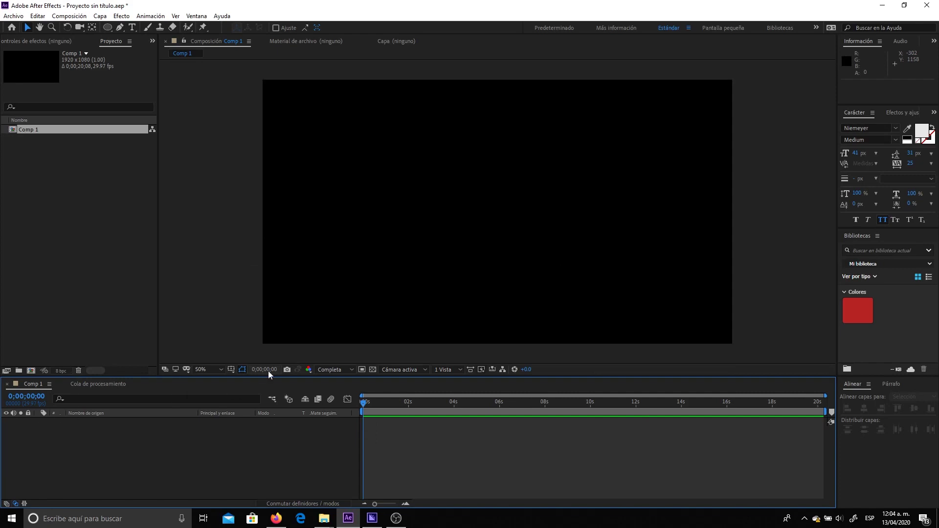
# Turn on the title/action safe guides in the empty 1920×1080 Comp 1 viewer.
pyautogui.click(231, 370)
# Draw a large circle out from the comp centre with the Ellipse tool.
pyautogui.click(259, 381)
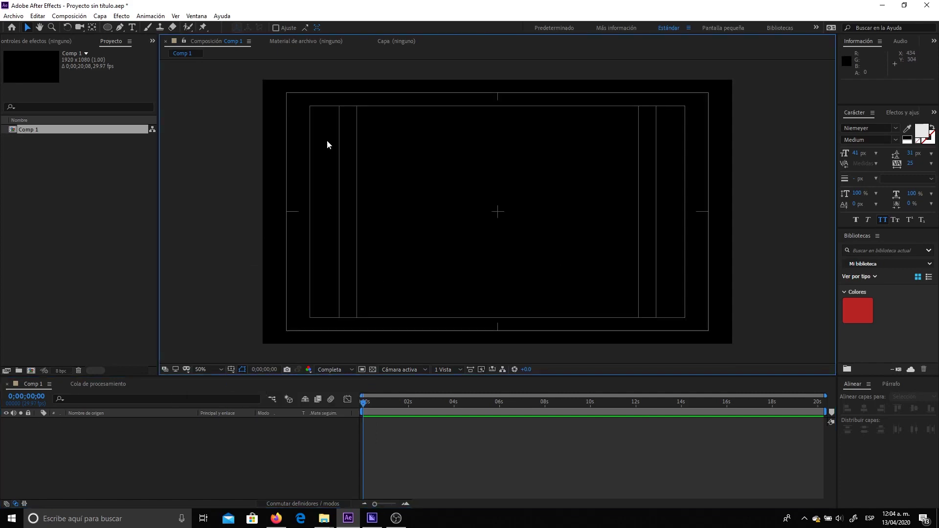
pyautogui.moveTo(108, 28); pyautogui.dragTo(142, 55)
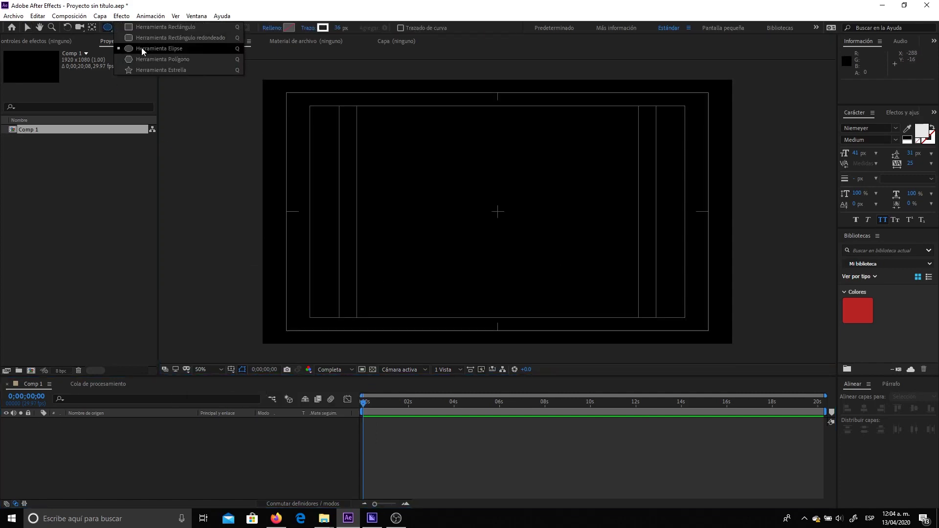
pyautogui.moveTo(497, 211)
pyautogui.mouseDown()
pyautogui.moveTo(617, 135)
pyautogui.moveTo(604, 138)
pyautogui.mouseUp()
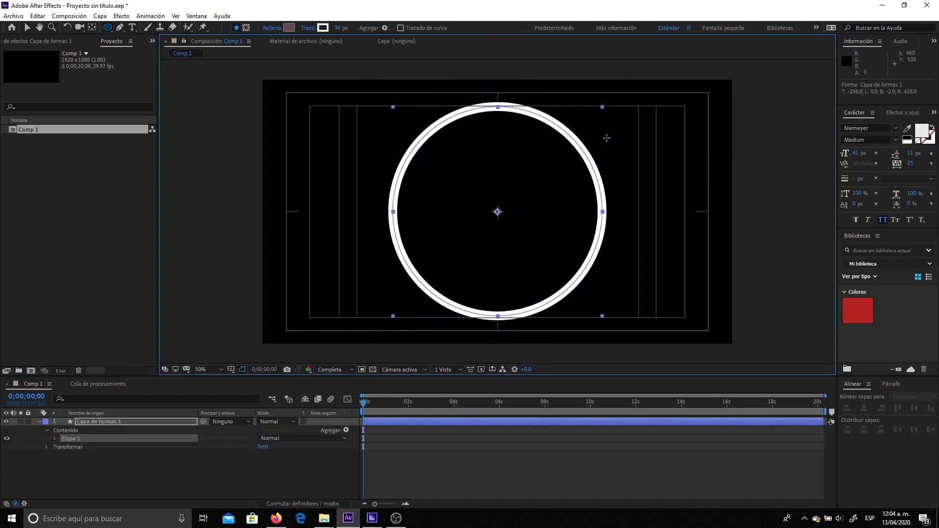
pyautogui.moveTo(604, 139); pyautogui.dragTo(606, 138)
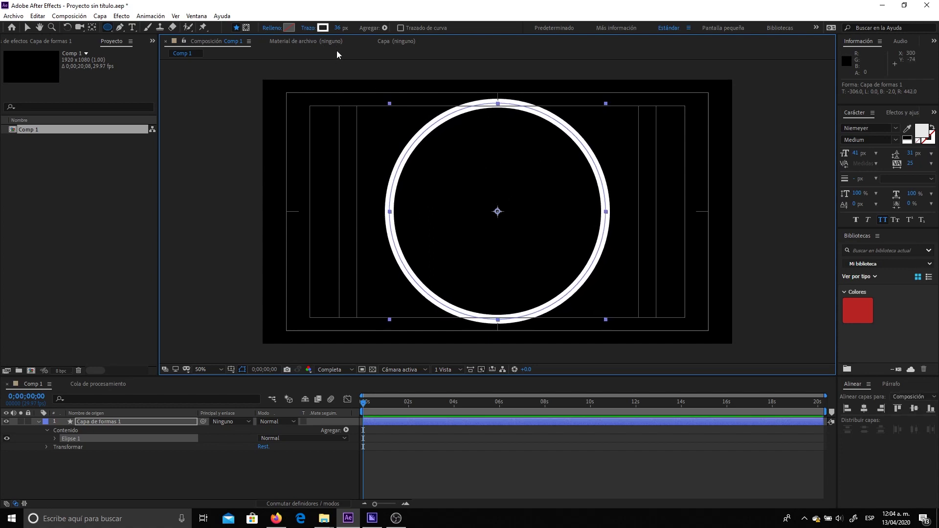
# Set the circle's stroke width to 12 px and deselect the shape layer.
pyautogui.click(339, 29)
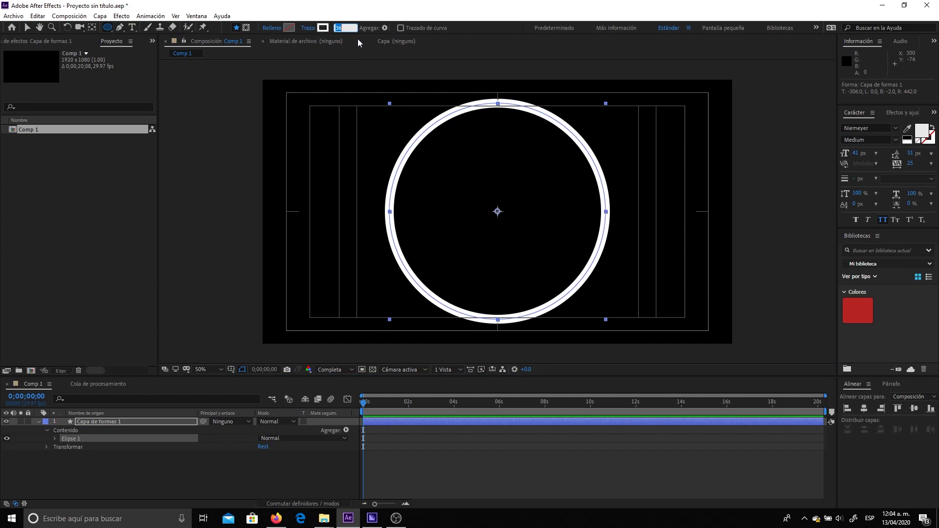
pyautogui.write('12')
pyautogui.click(253, 485)
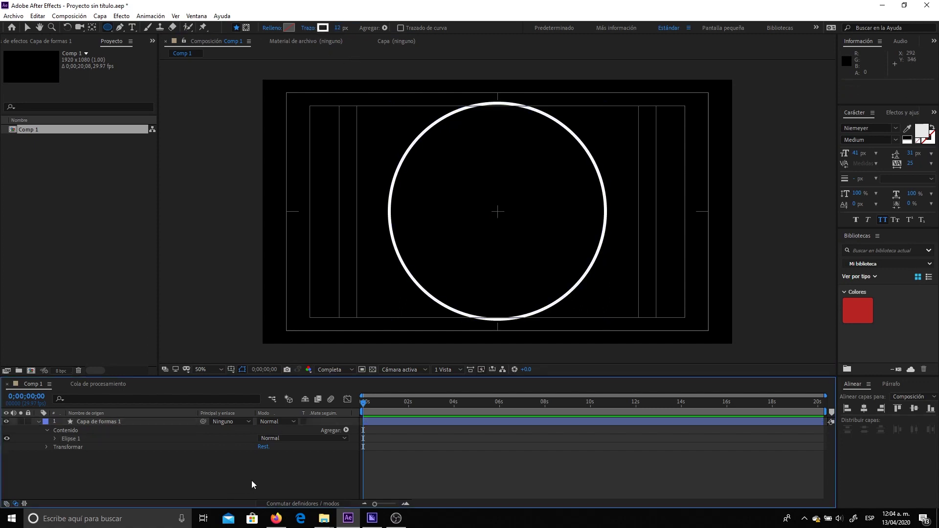
pyautogui.click(405, 504)
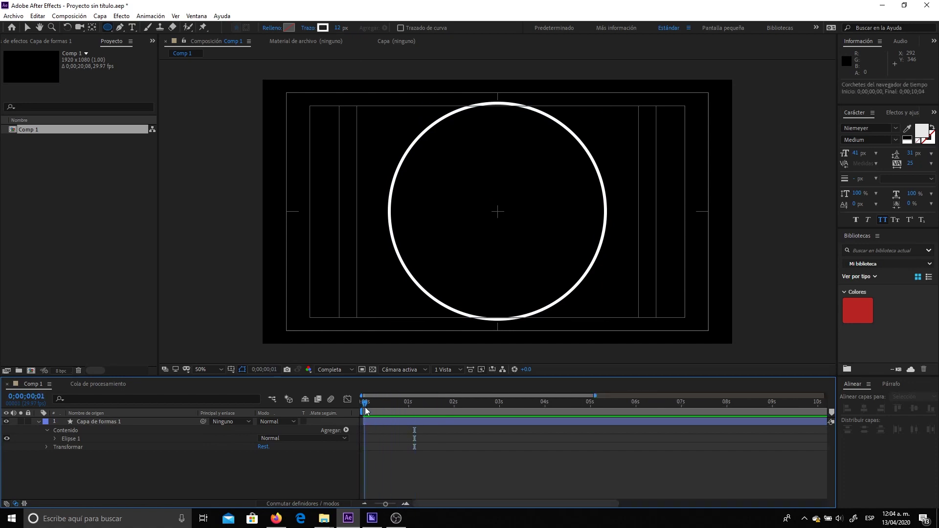
# Select the circle layer's Contenido group and look over the Agregar list without adding anything.
pyautogui.click(410, 421)
pyautogui.click(72, 433)
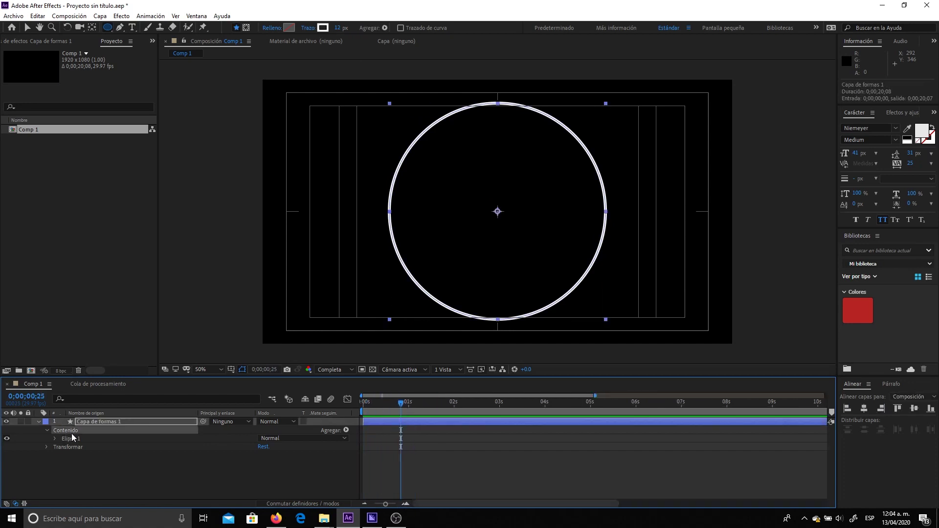
pyautogui.click(346, 430)
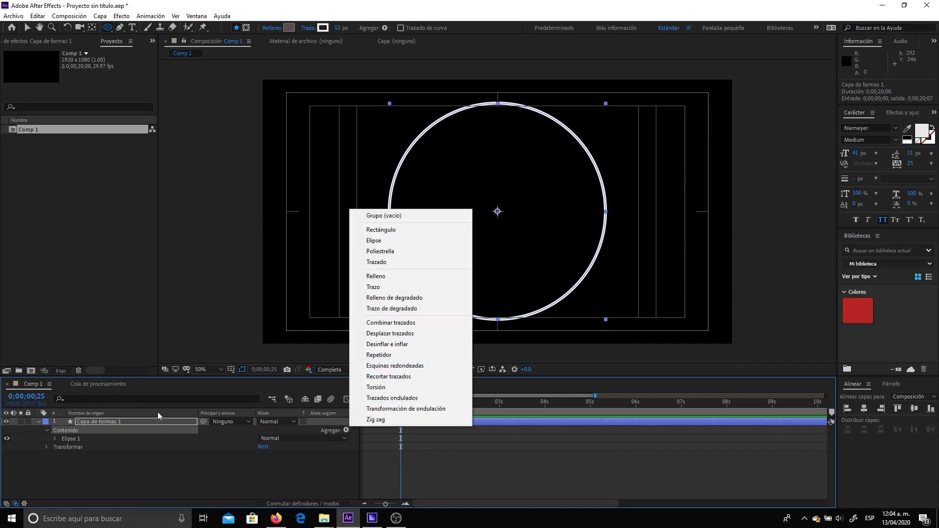
pyautogui.click(140, 482)
pyautogui.click(39, 423)
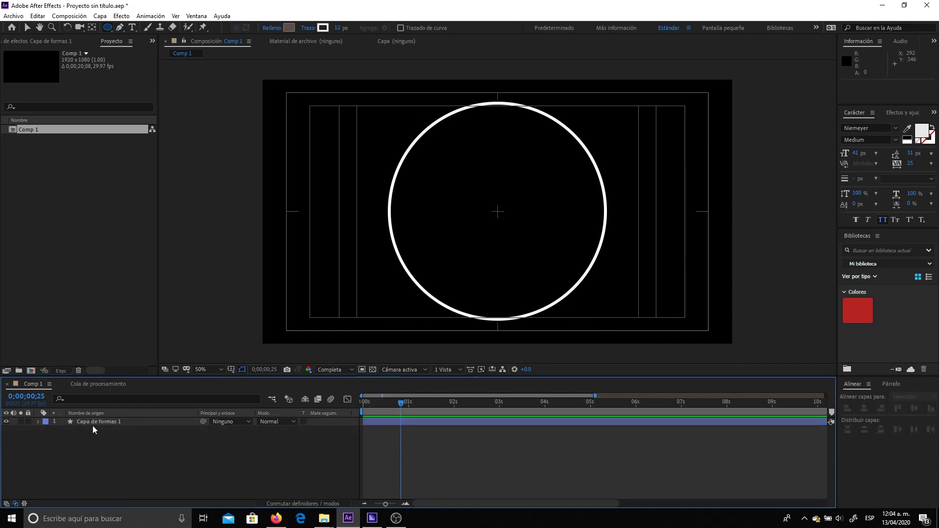
# Reselect Contenido and add Recortar trazados (Trim Paths) to the circle.
pyautogui.click(63, 424)
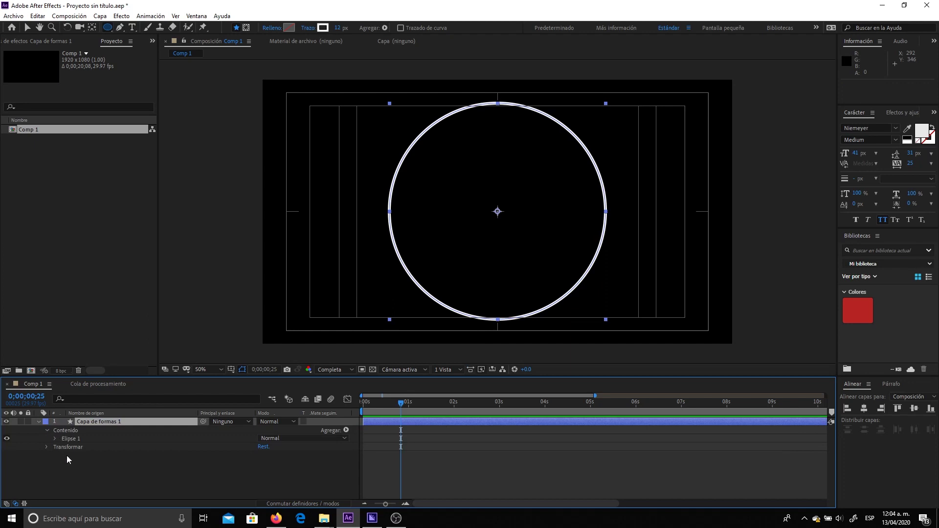
pyautogui.click(62, 440)
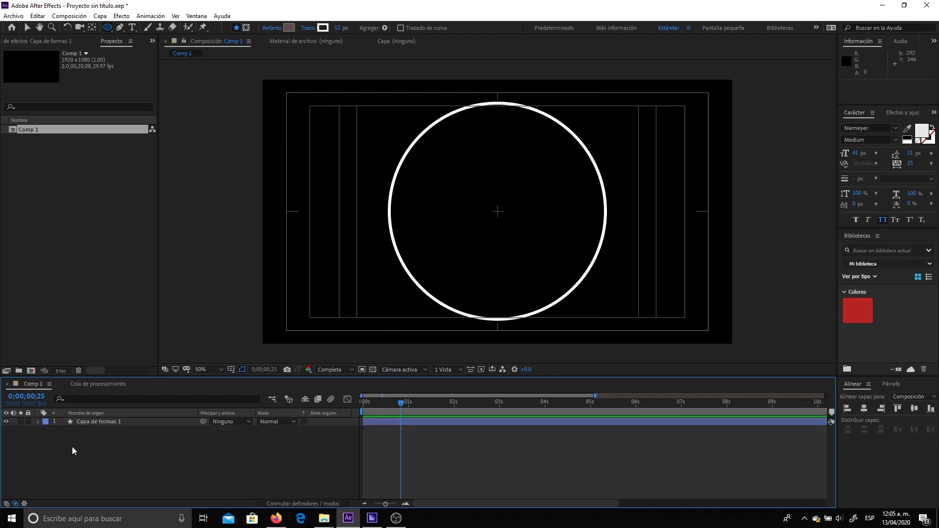
pyautogui.click(39, 423)
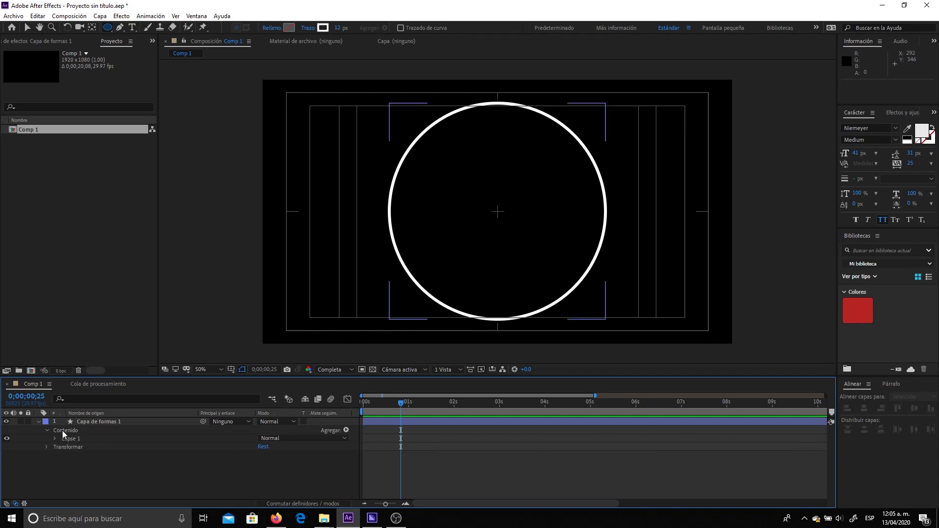
pyautogui.click(63, 433)
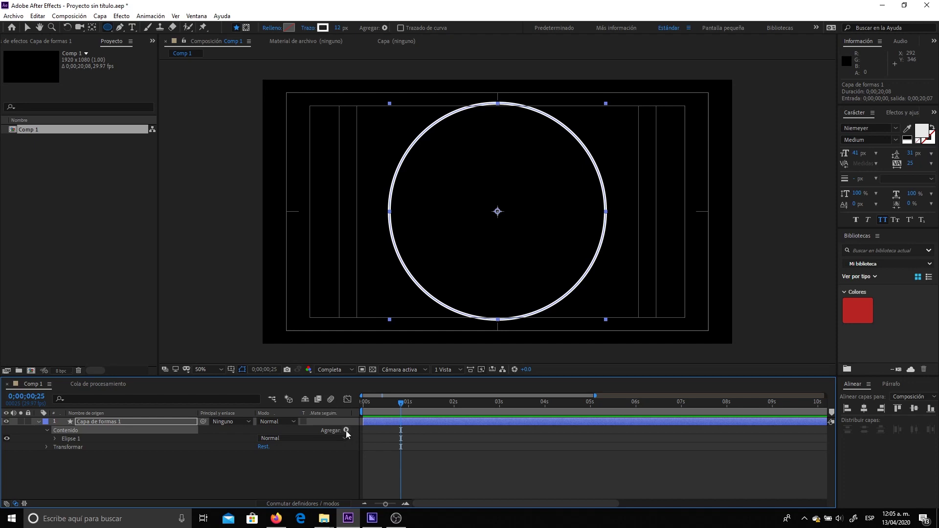
pyautogui.click(346, 431)
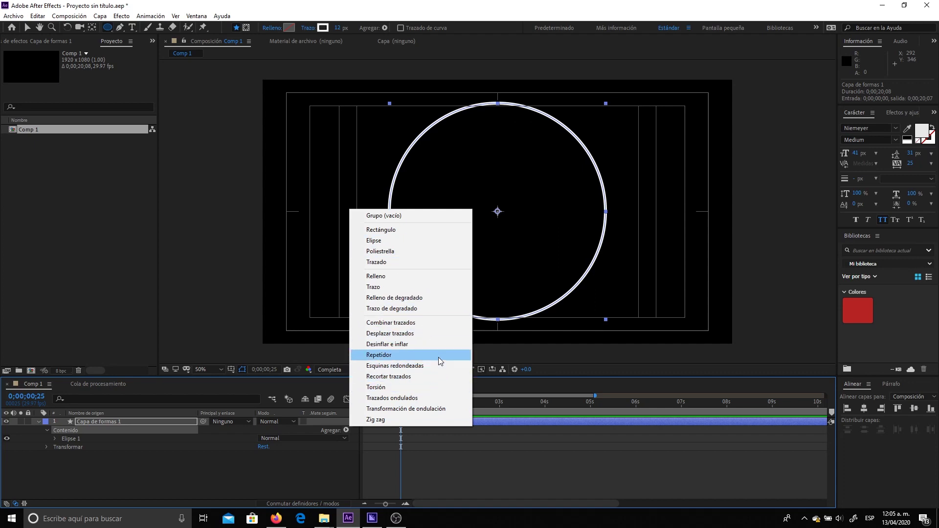
pyautogui.click(392, 376)
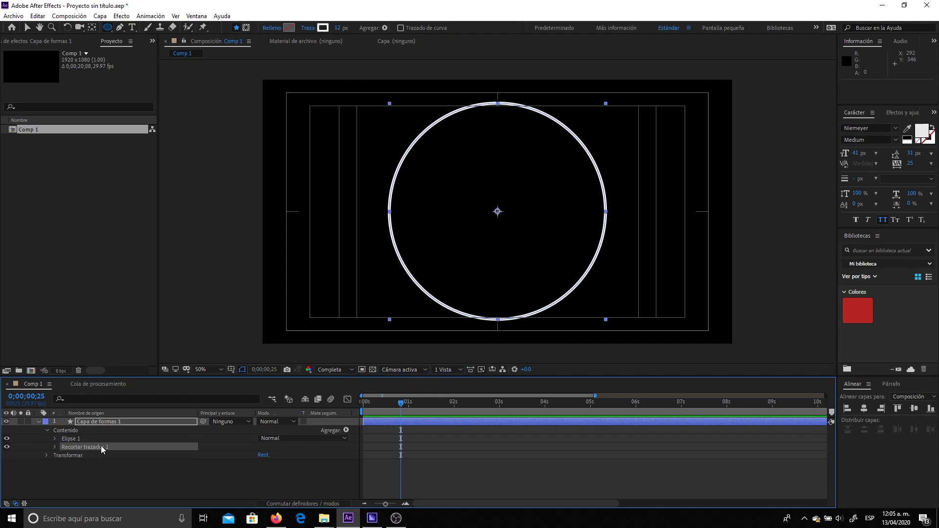
# Keyframe Trim Paths Inicio from 0% at frame zero to 100% at one second.
pyautogui.click(54, 447)
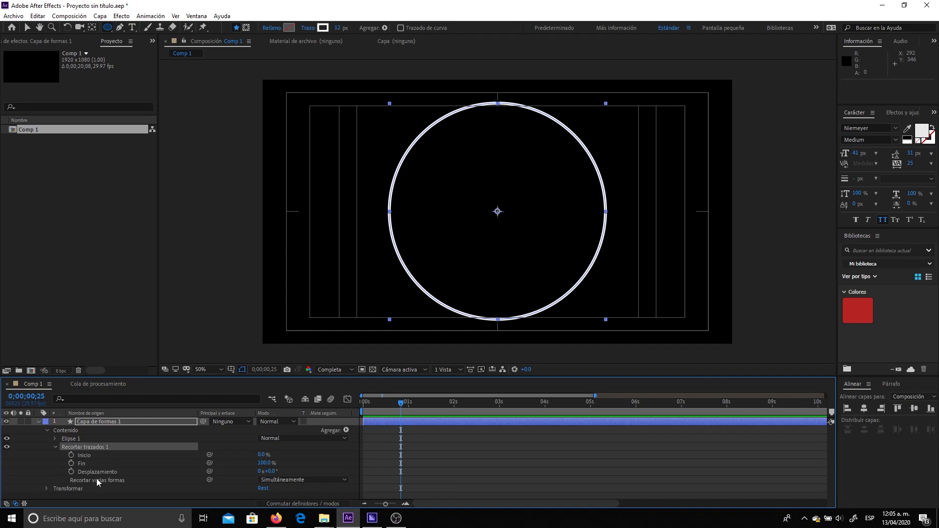
pyautogui.click(410, 504)
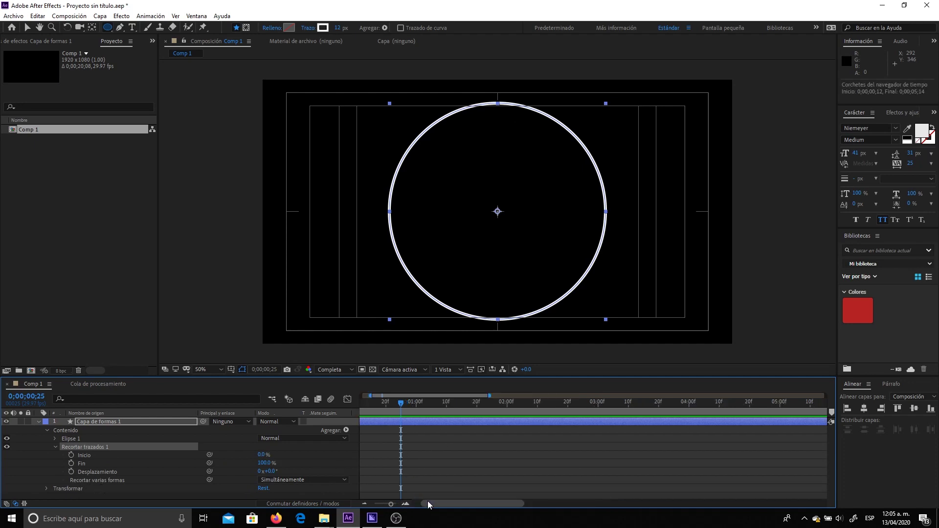
pyautogui.click(366, 504)
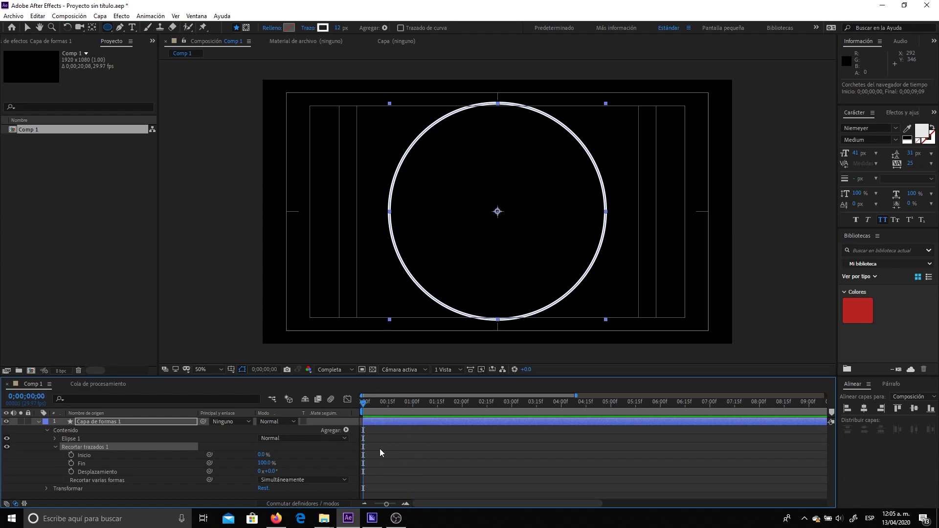
pyautogui.click(71, 455)
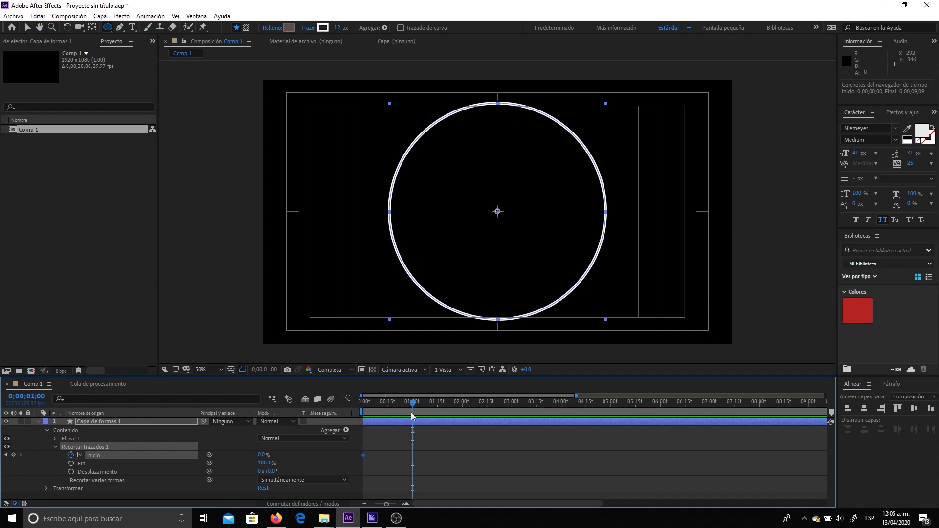
pyautogui.moveTo(262, 456); pyautogui.dragTo(273, 455)
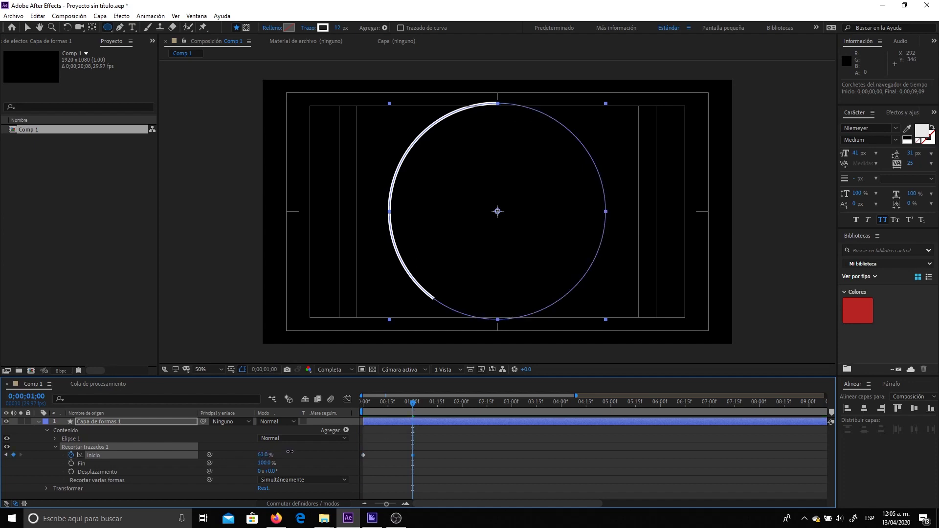
# Preview the circle erasing itself from the first frame, ending at the one-second mark.
pyautogui.moveTo(412, 402); pyautogui.dragTo(362, 413)
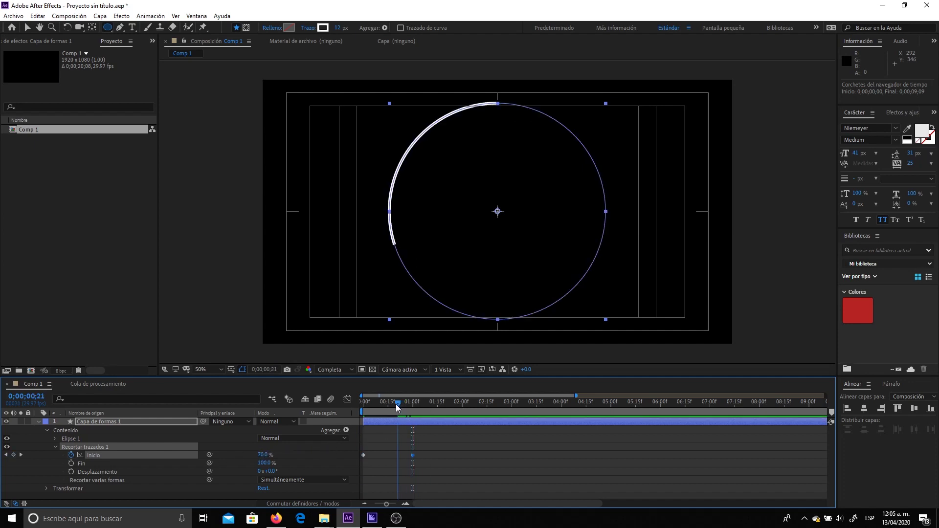
pyautogui.press('space')
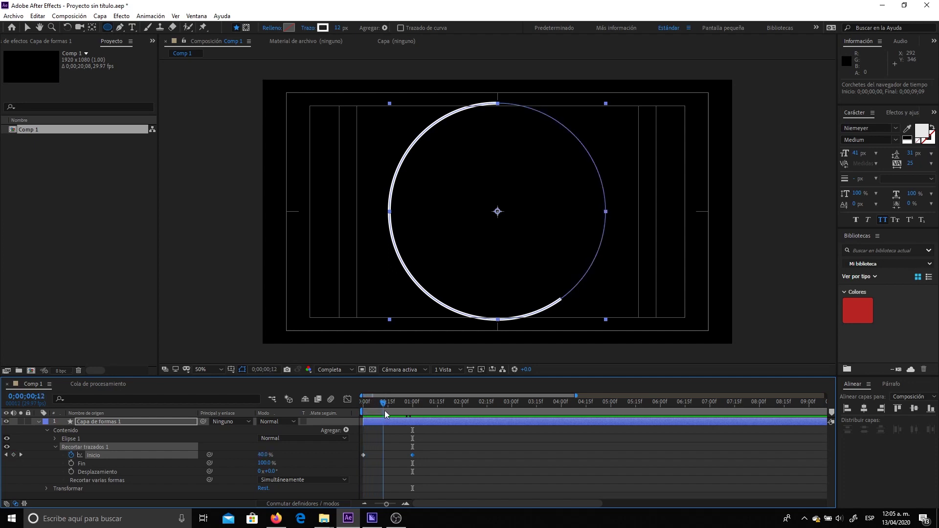
pyautogui.press('space')
pyautogui.press('space')
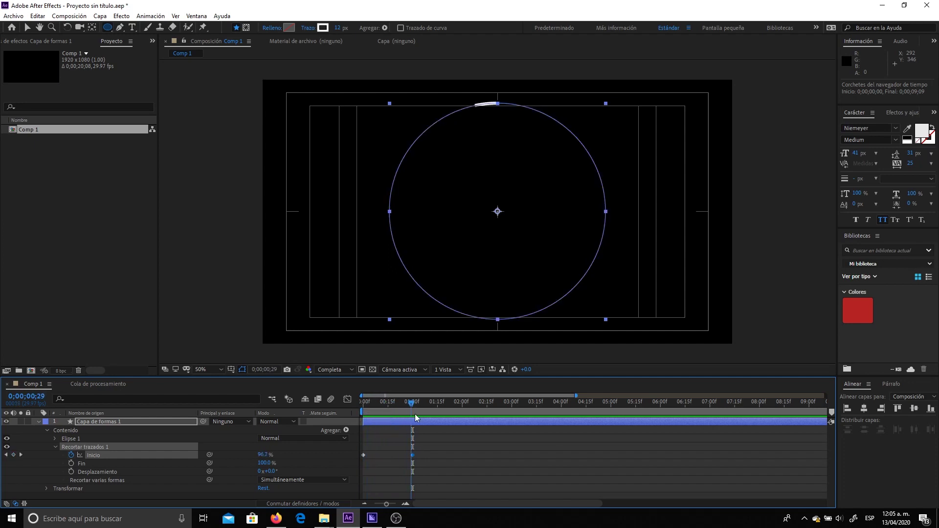
pyautogui.press('space')
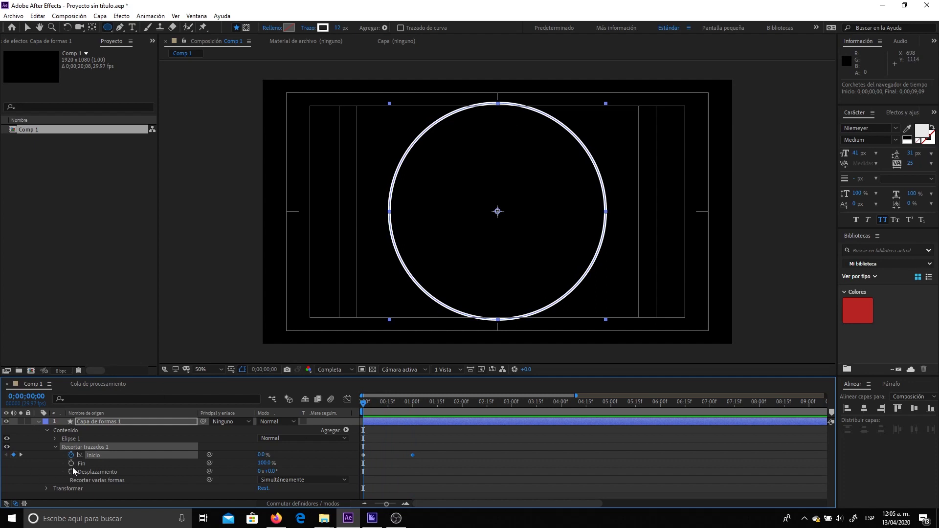
pyautogui.moveTo(384, 402); pyautogui.dragTo(412, 409)
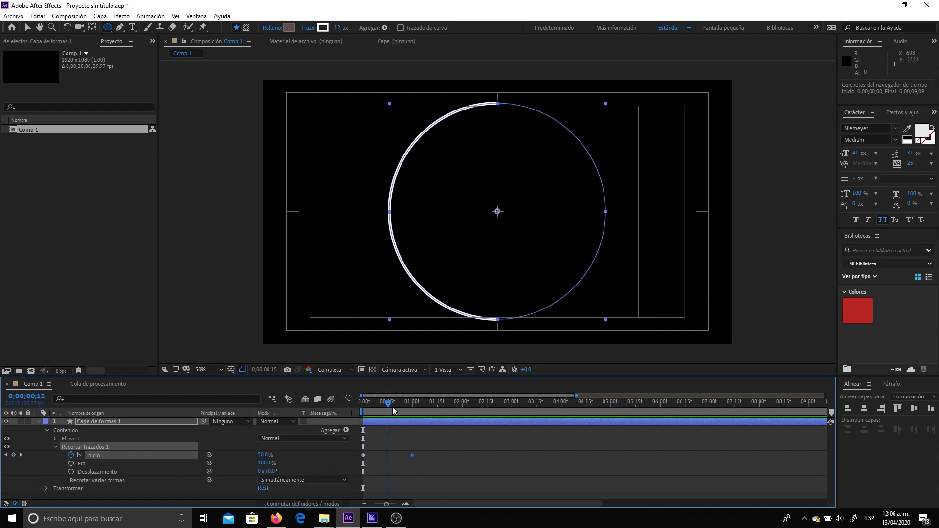
# Keyframe Fin from 0% at frame zero to 100% at one second and preview the draw-on.
pyautogui.click(72, 463)
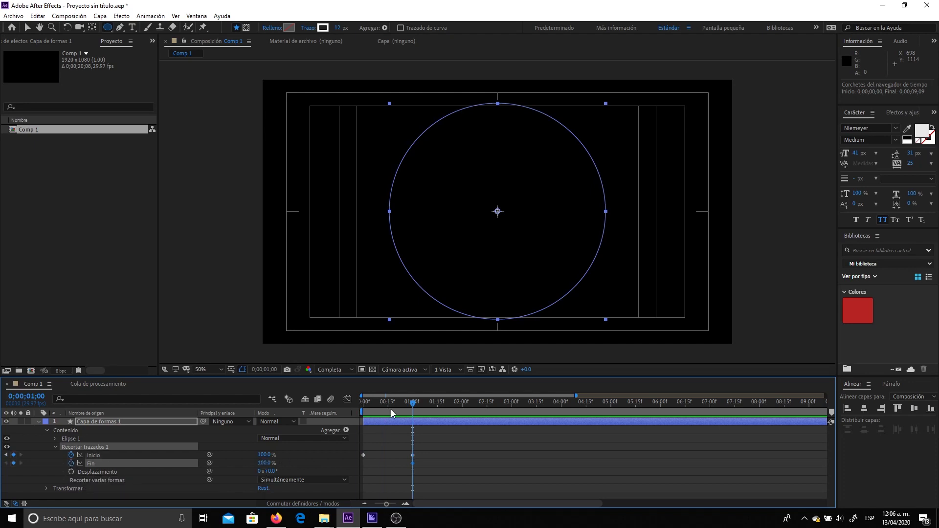
pyautogui.moveTo(391, 413); pyautogui.dragTo(355, 415)
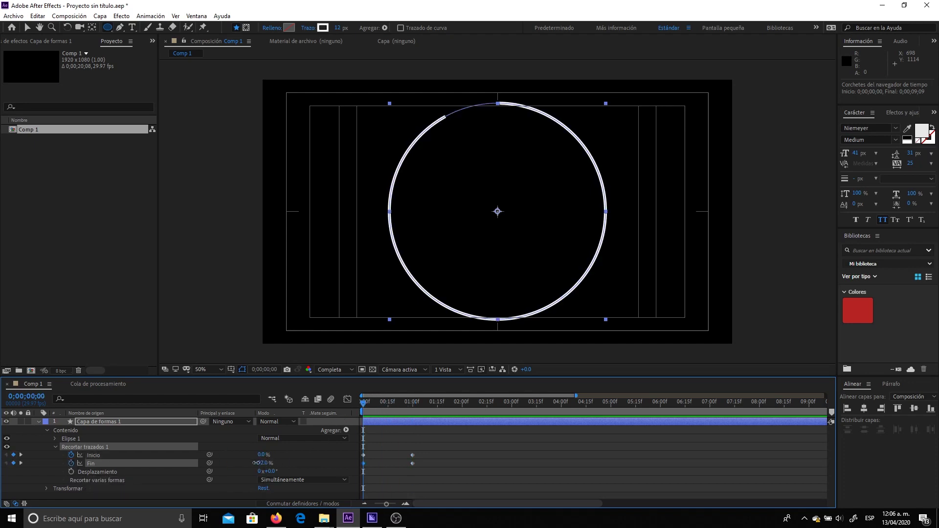
pyautogui.moveTo(255, 463); pyautogui.dragTo(201, 472)
pyautogui.press('space')
pyautogui.press('space')
pyautogui.press('space')
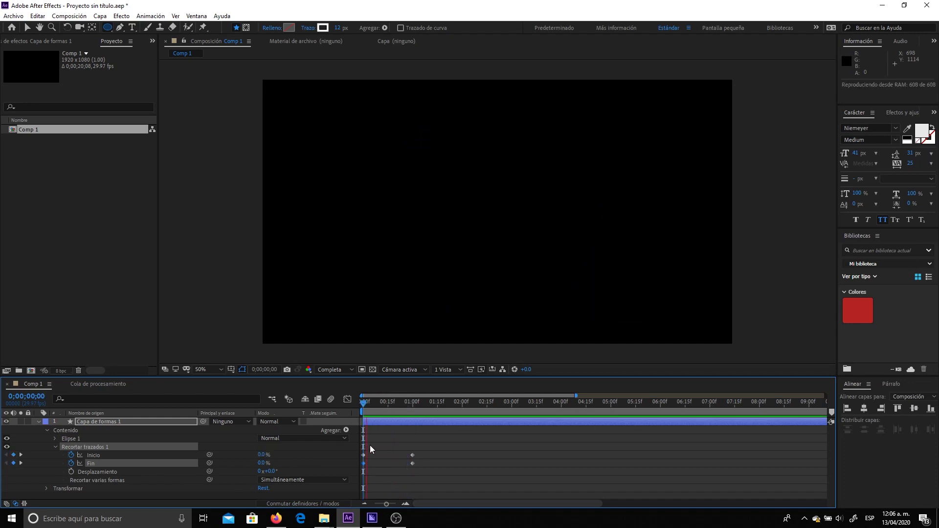
pyautogui.click(395, 445)
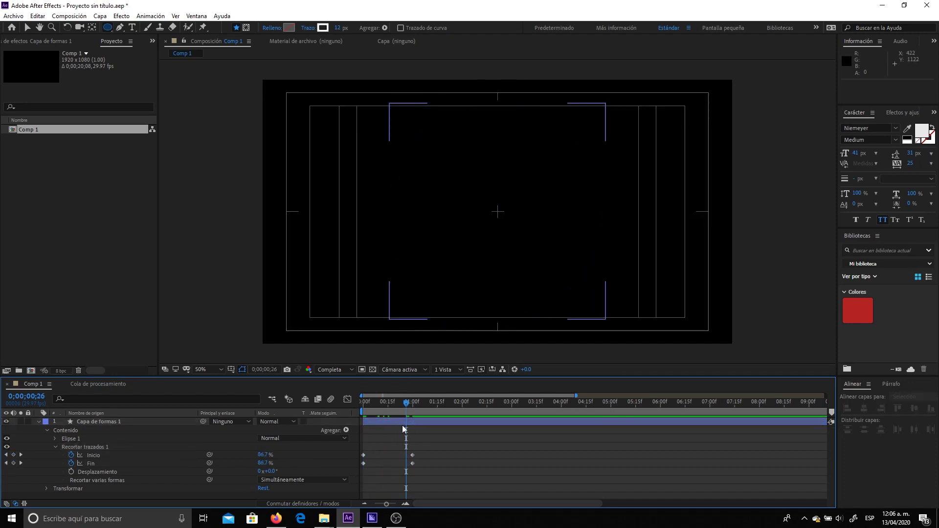
# Hide the title/action safe guides and step one frame past the start with the layer selected.
pyautogui.click(389, 415)
pyautogui.click(231, 370)
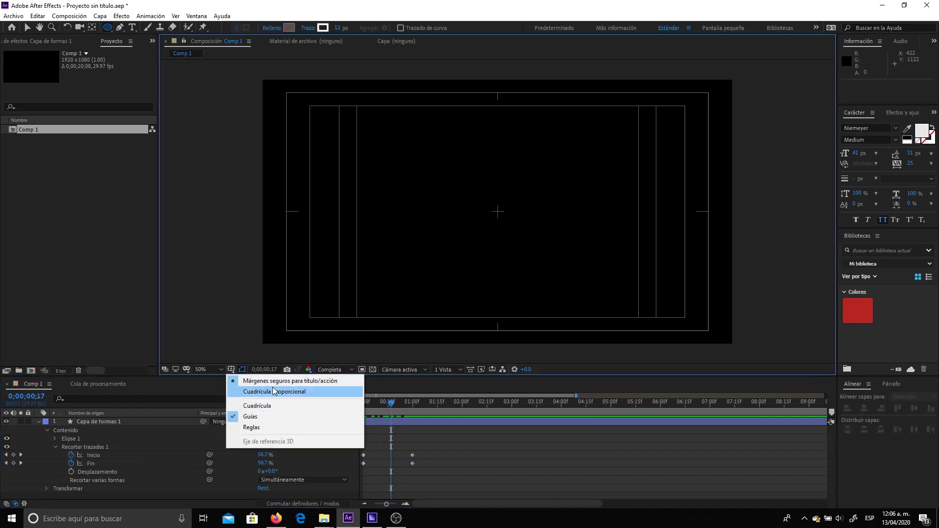
pyautogui.click(274, 380)
pyautogui.moveTo(398, 409); pyautogui.dragTo(358, 408)
pyautogui.click(389, 457)
pyautogui.press('pagedown')
pyautogui.press('pagedown')
pyautogui.press('pagedown')
pyautogui.press('pagedown')
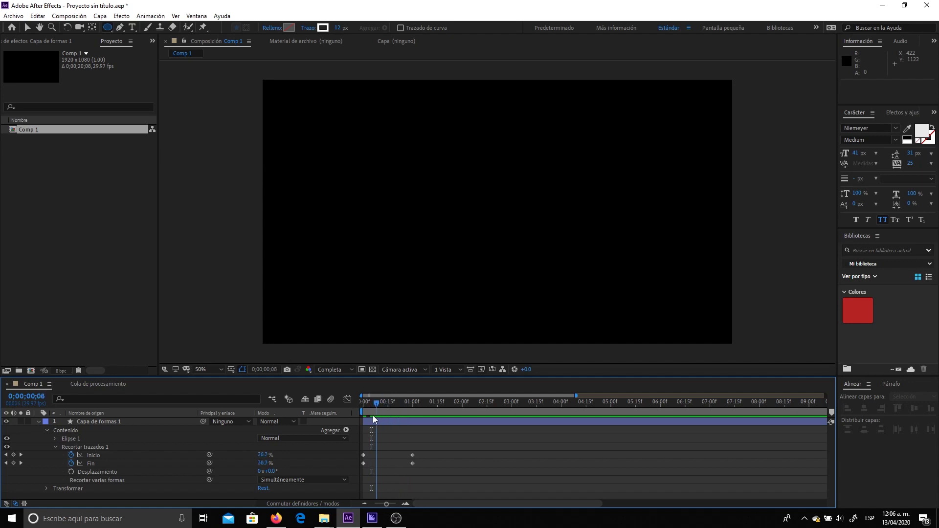
# Delay the Fin keyframes behind Inicio and scrub to check the trailing arc.
pyautogui.moveTo(382, 404); pyautogui.dragTo(393, 406)
pyautogui.moveTo(423, 465)
pyautogui.mouseDown()
pyautogui.moveTo(351, 471)
pyautogui.moveTo(384, 466)
pyautogui.mouseUp()
pyautogui.moveTo(390, 405); pyautogui.dragTo(401, 406)
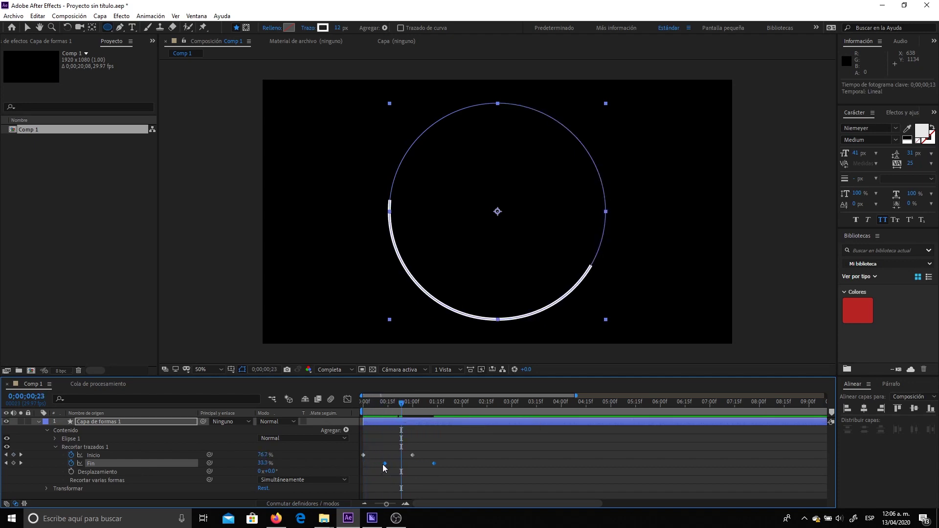
pyautogui.moveTo(391, 418); pyautogui.dragTo(416, 409)
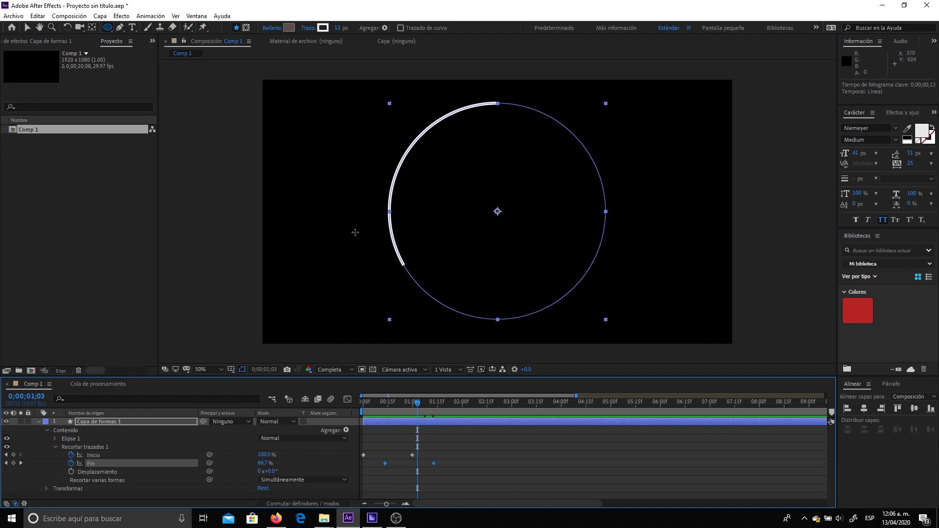
pyautogui.moveTo(412, 410)
pyautogui.mouseDown()
pyautogui.moveTo(436, 421)
pyautogui.moveTo(394, 424)
pyautogui.mouseUp()
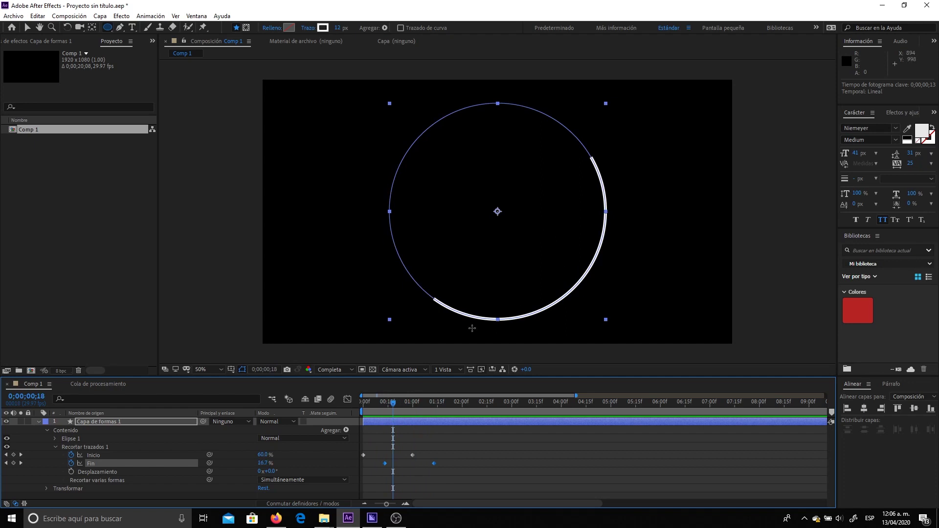
# Pull the Fin keyframes back to about 3 frames behind Inicio, then Easy Ease (F9) all trim keyframes.
pyautogui.moveTo(452, 453); pyautogui.dragTo(392, 467)
pyautogui.moveTo(449, 463)
pyautogui.mouseDown()
pyautogui.moveTo(383, 463)
pyautogui.moveTo(403, 471)
pyautogui.mouseUp()
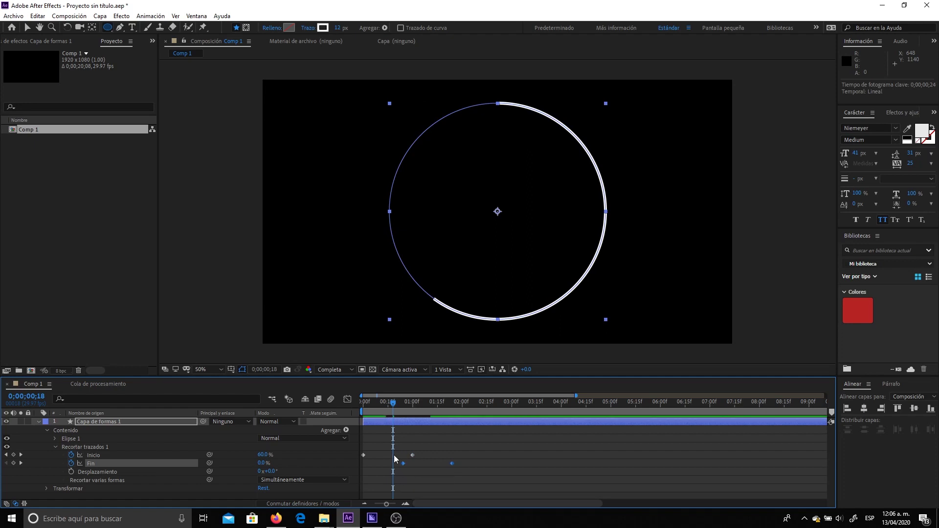
pyautogui.moveTo(394, 402)
pyautogui.mouseDown()
pyautogui.moveTo(378, 412)
pyautogui.moveTo(434, 418)
pyautogui.mouseUp()
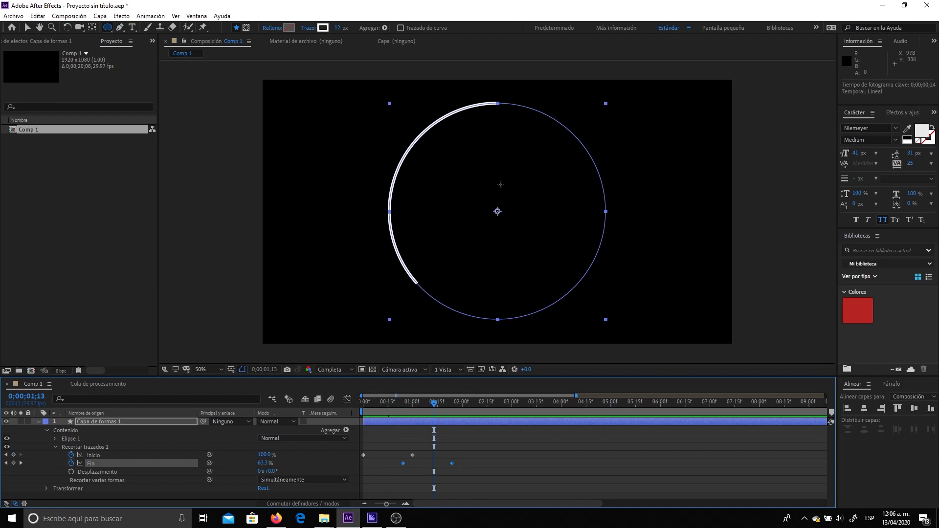
pyautogui.moveTo(403, 463); pyautogui.dragTo(367, 462)
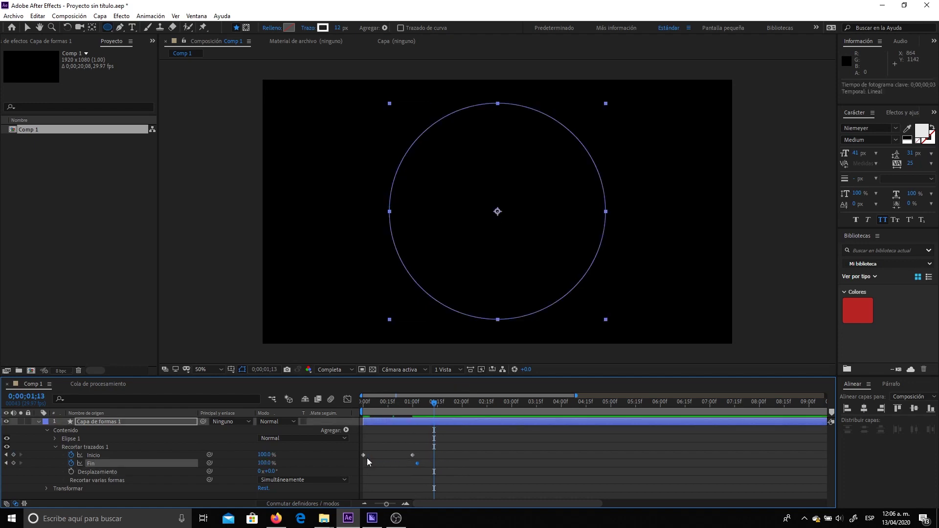
pyautogui.moveTo(361, 409); pyautogui.dragTo(371, 410)
pyautogui.press('space')
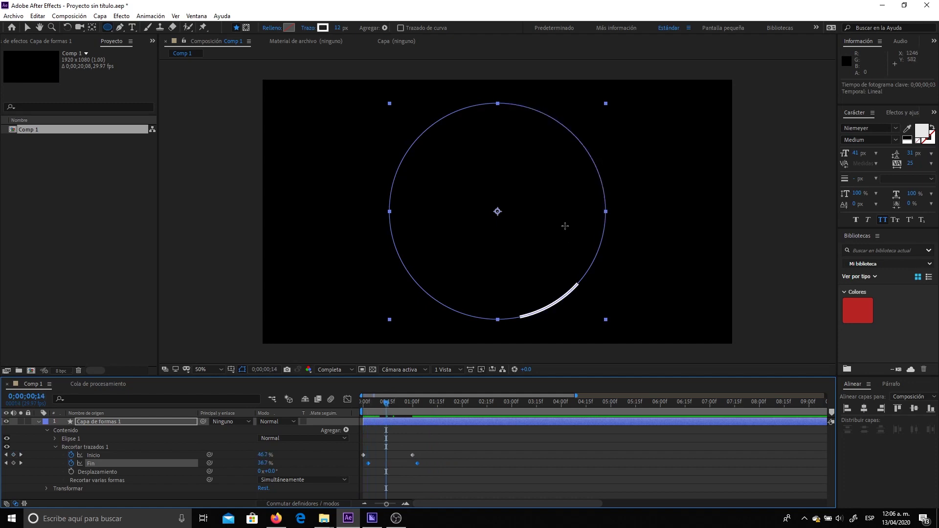
pyautogui.moveTo(386, 404)
pyautogui.mouseDown()
pyautogui.moveTo(372, 418)
pyautogui.moveTo(391, 410)
pyautogui.moveTo(380, 405)
pyautogui.mouseUp()
pyautogui.moveTo(425, 444); pyautogui.dragTo(364, 468)
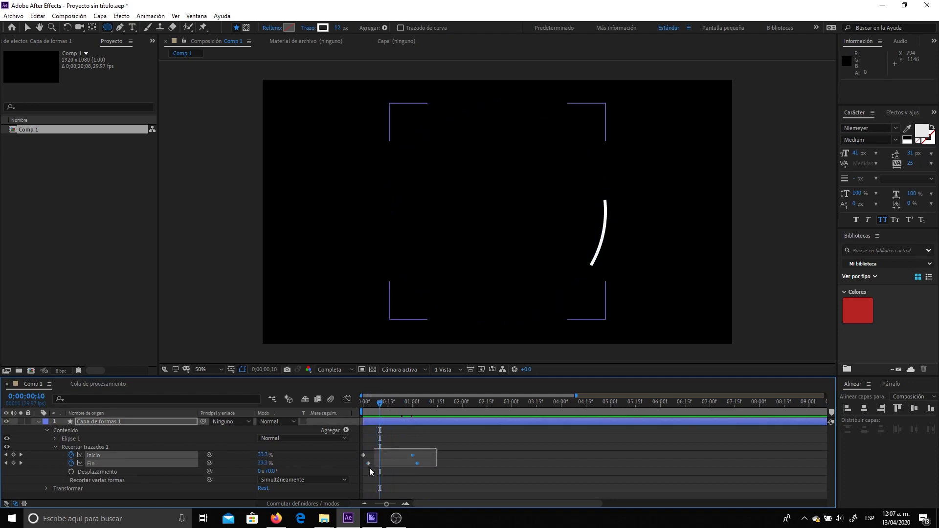
pyautogui.press('F9')
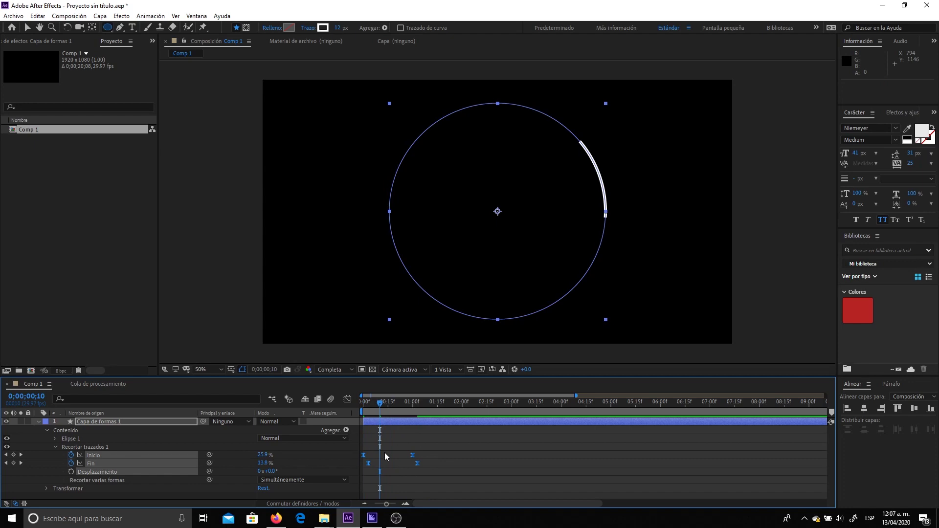
# Steepen the ease influence on the trim keyframes in the Graph Editor and preview it.
pyautogui.click(347, 399)
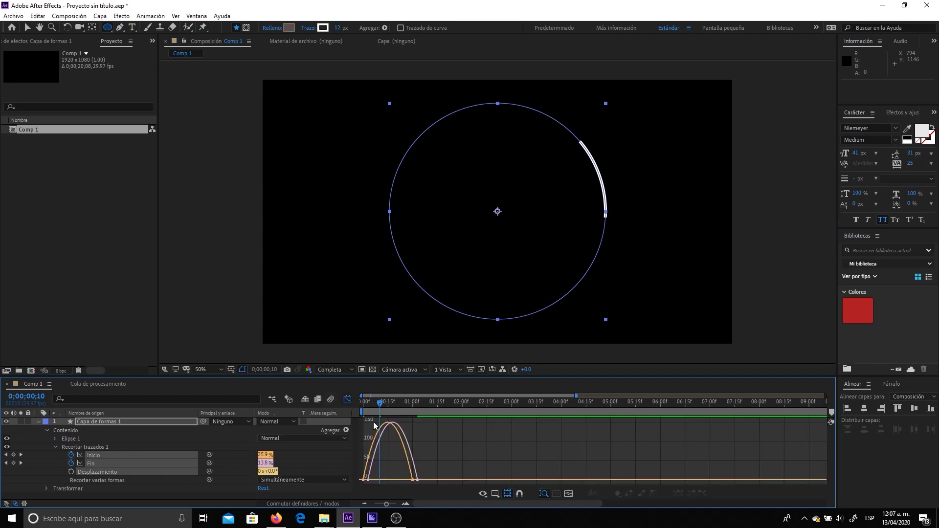
pyautogui.moveTo(427, 470)
pyautogui.mouseDown()
pyautogui.moveTo(408, 483)
pyautogui.moveTo(384, 480)
pyautogui.mouseUp()
pyautogui.click(348, 399)
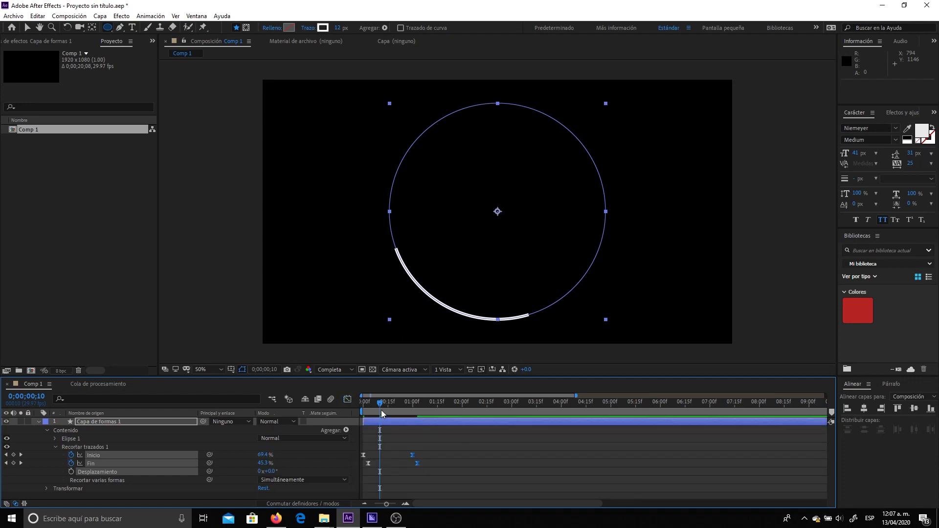
pyautogui.press('space')
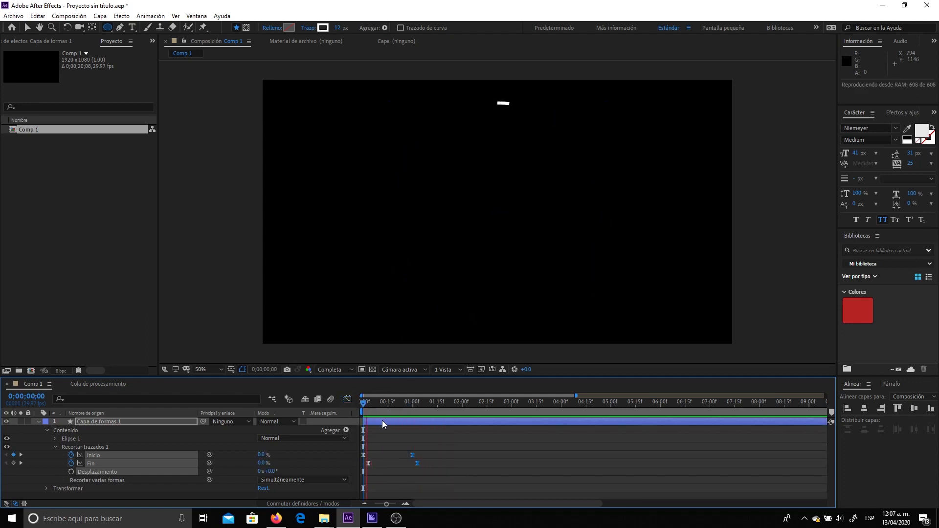
pyautogui.press('space')
pyautogui.press('space')
pyautogui.press('space')
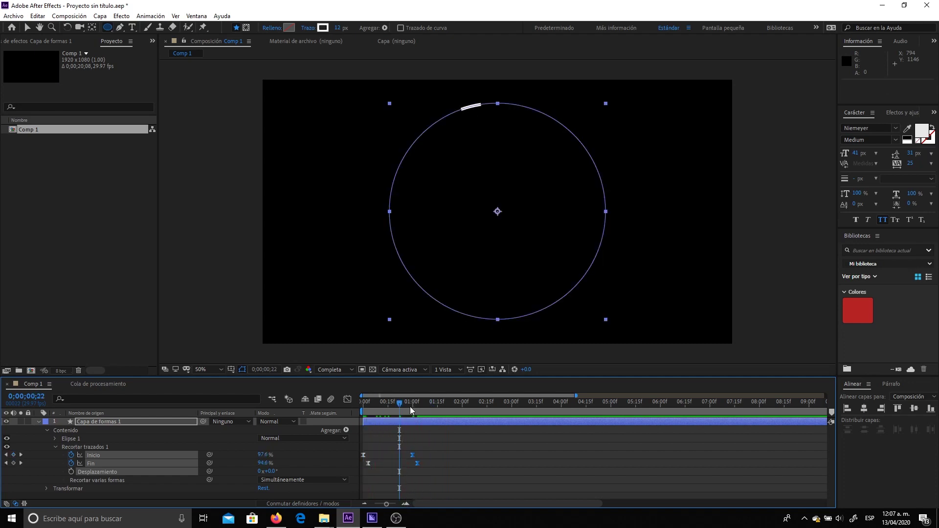
pyautogui.moveTo(399, 403); pyautogui.dragTo(378, 406)
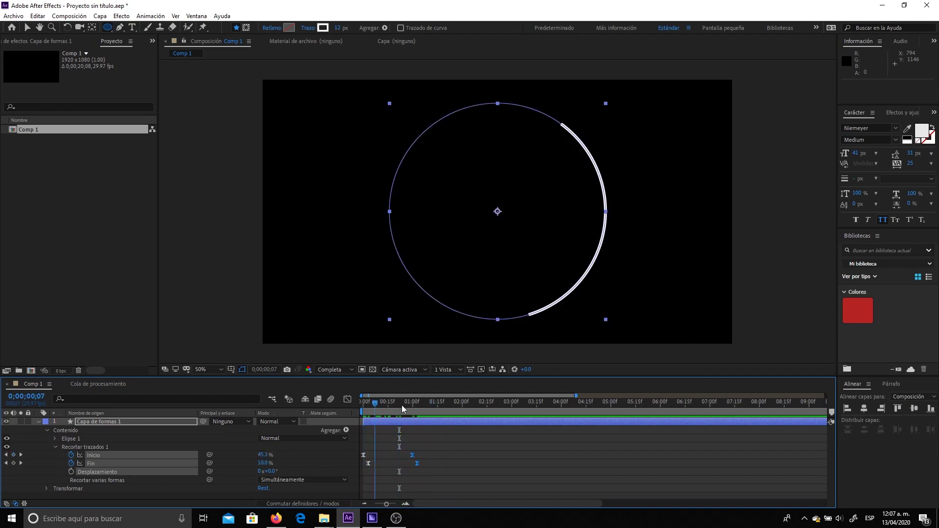
# Reposition the first and later Inicio/Fin keyframes to tighten the timing, previewing from the start.
pyautogui.click(401, 451)
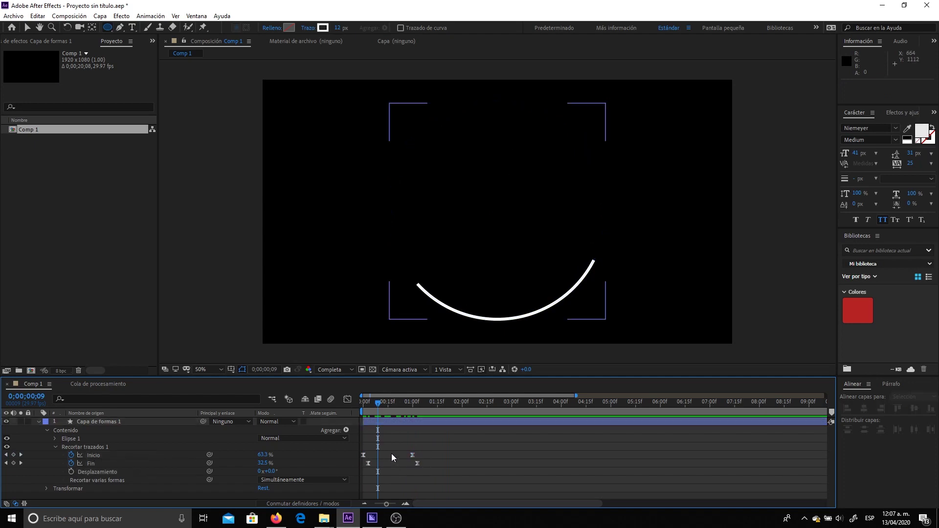
pyautogui.moveTo(381, 456); pyautogui.dragTo(363, 465)
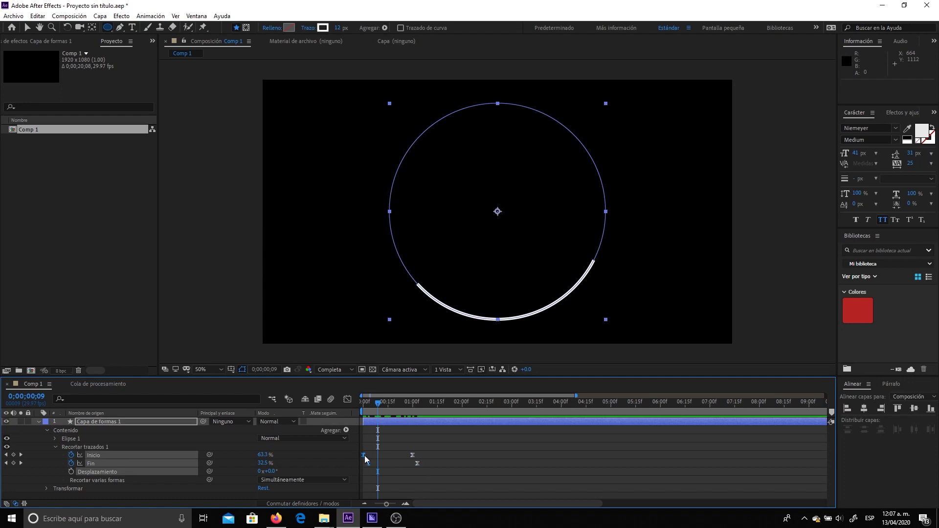
pyautogui.moveTo(356, 473)
pyautogui.mouseDown()
pyautogui.moveTo(365, 456)
pyautogui.moveTo(471, 462)
pyautogui.moveTo(410, 472)
pyautogui.moveTo(368, 461)
pyautogui.mouseUp()
pyautogui.press('Home')
pyautogui.press('space')
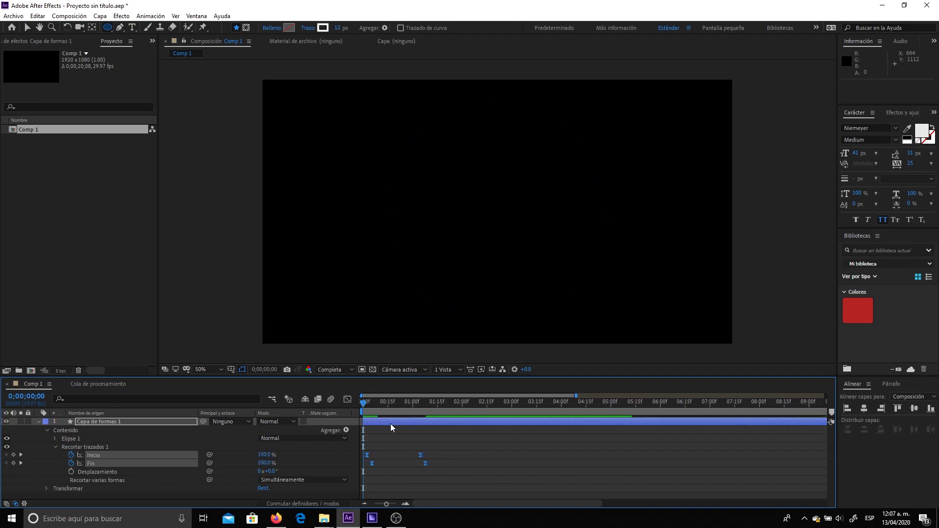
pyautogui.moveTo(370, 406); pyautogui.dragTo(394, 404)
pyautogui.press('Home')
pyautogui.press('space')
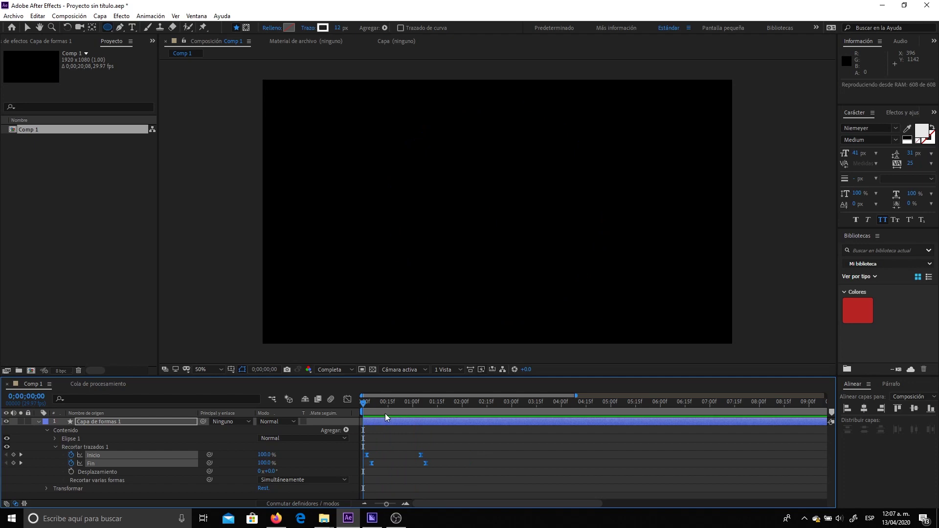
pyautogui.moveTo(403, 431)
pyautogui.mouseDown()
pyautogui.moveTo(439, 467)
pyautogui.moveTo(412, 457)
pyautogui.moveTo(359, 471)
pyautogui.mouseUp()
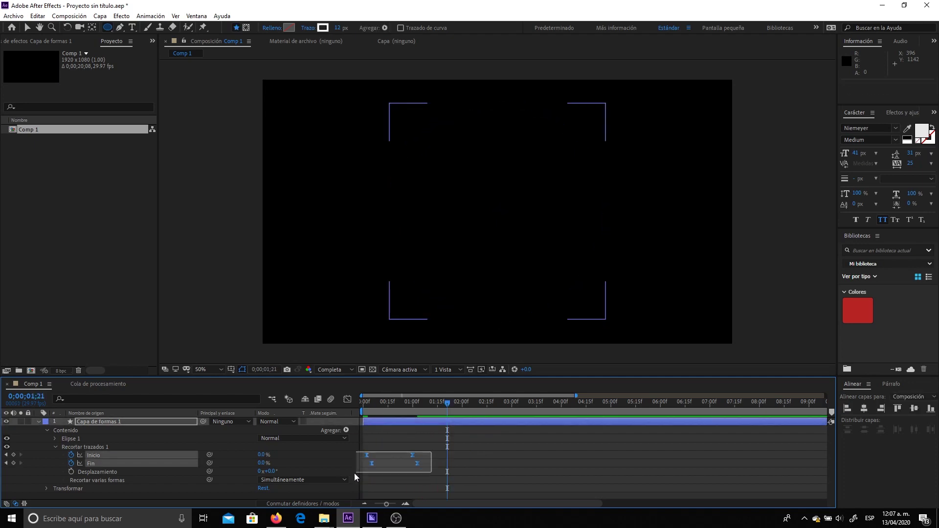
# Reshape the trim keyframes' speed curves toward about 96% ease influence.
pyautogui.click(347, 399)
pyautogui.click(412, 425)
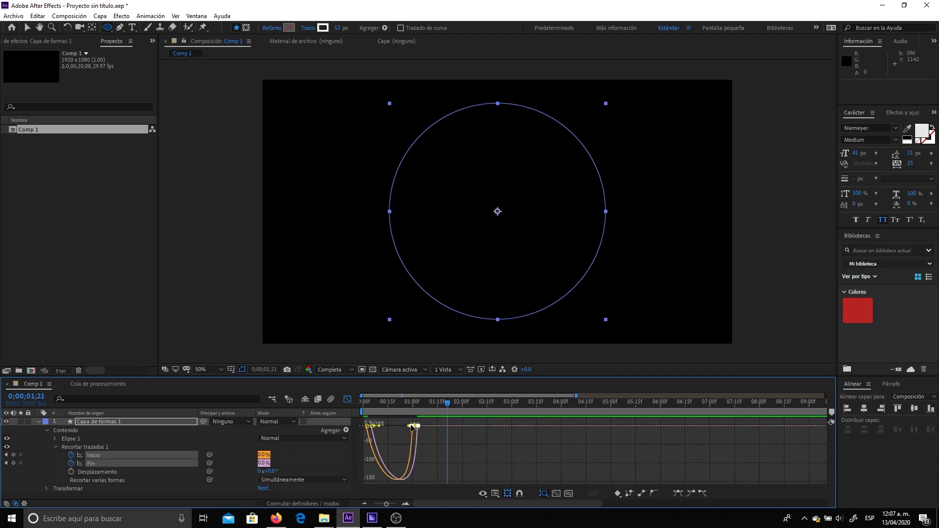
pyautogui.moveTo(411, 425); pyautogui.dragTo(426, 438)
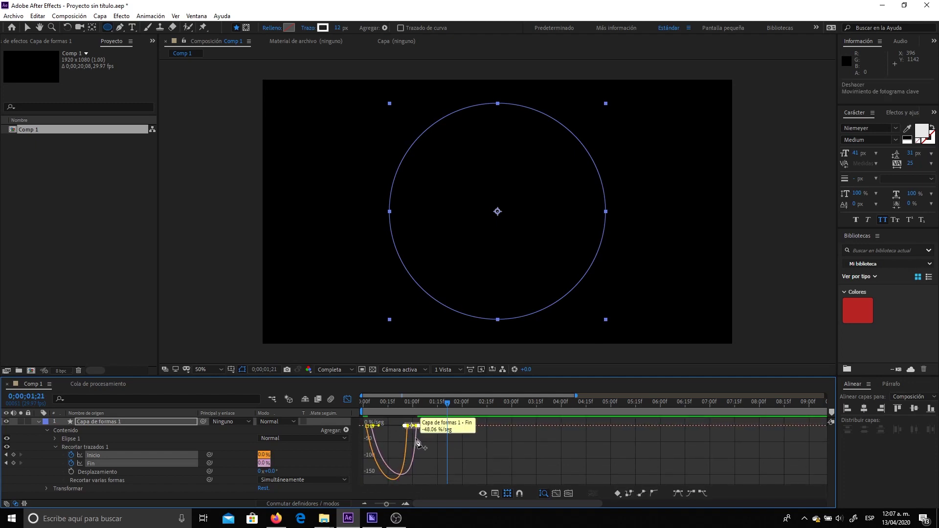
pyautogui.click(405, 503)
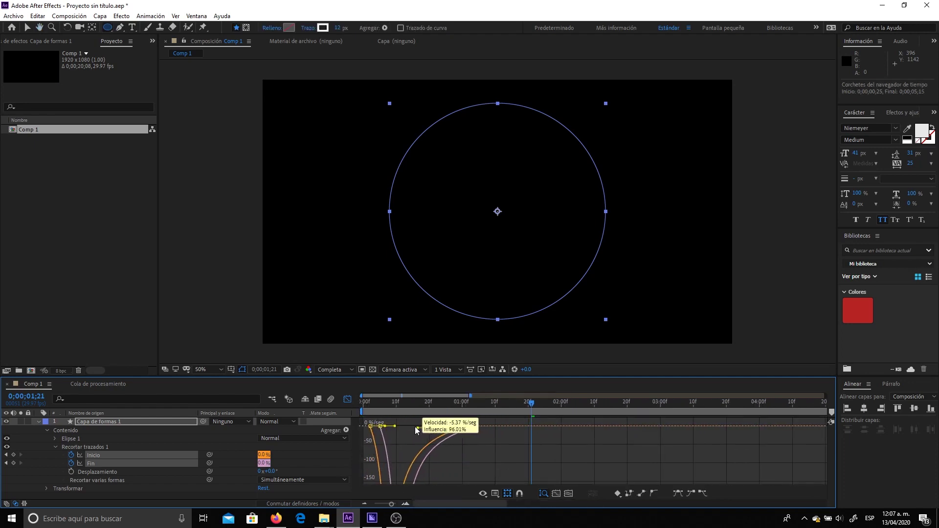
# Preview the faster arc and select the shape layer to show its full circle path.
pyautogui.click(347, 399)
pyautogui.press('space')
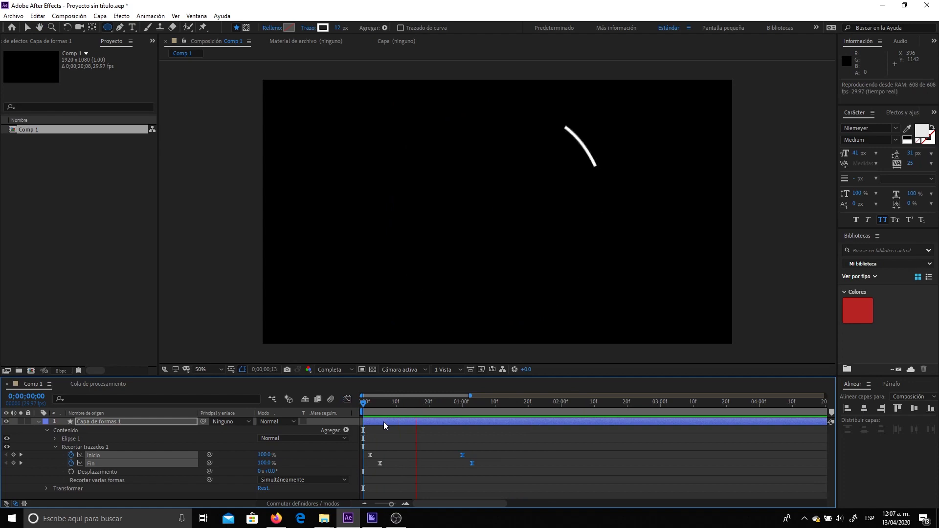
pyautogui.click(409, 444)
pyautogui.moveTo(366, 415)
pyautogui.mouseDown()
pyautogui.moveTo(442, 410)
pyautogui.moveTo(423, 406)
pyautogui.mouseUp()
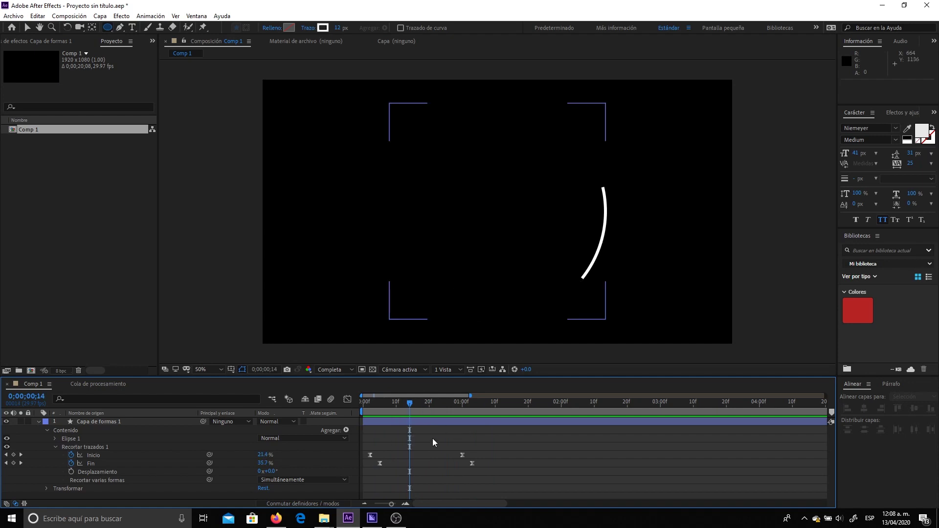
pyautogui.click(435, 423)
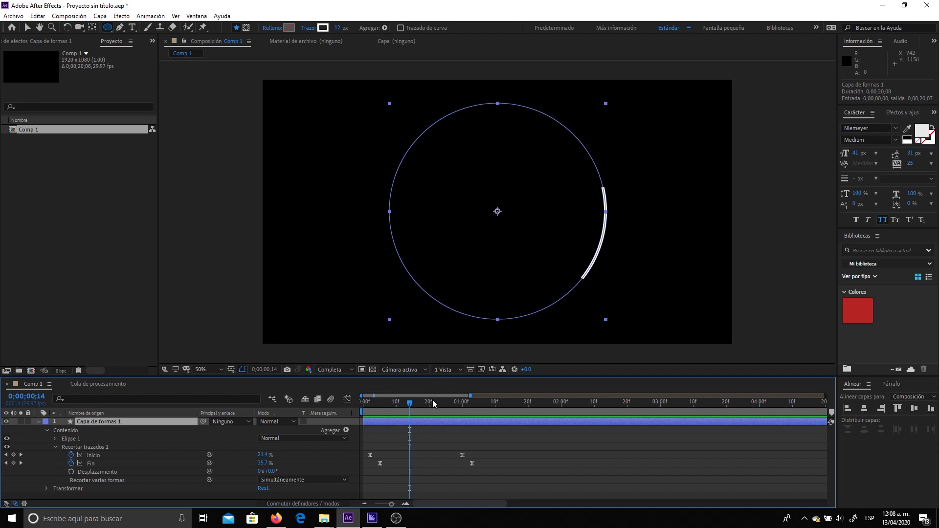
# Draw a smaller trial circle inside the same shape layer and preview the arc animation.
pyautogui.moveTo(498, 211); pyautogui.dragTo(566, 275)
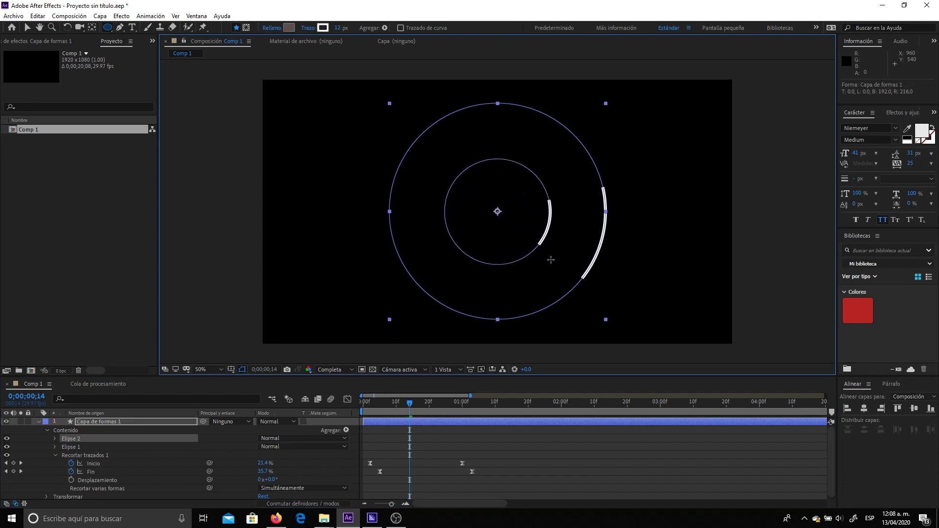
pyautogui.click(368, 477)
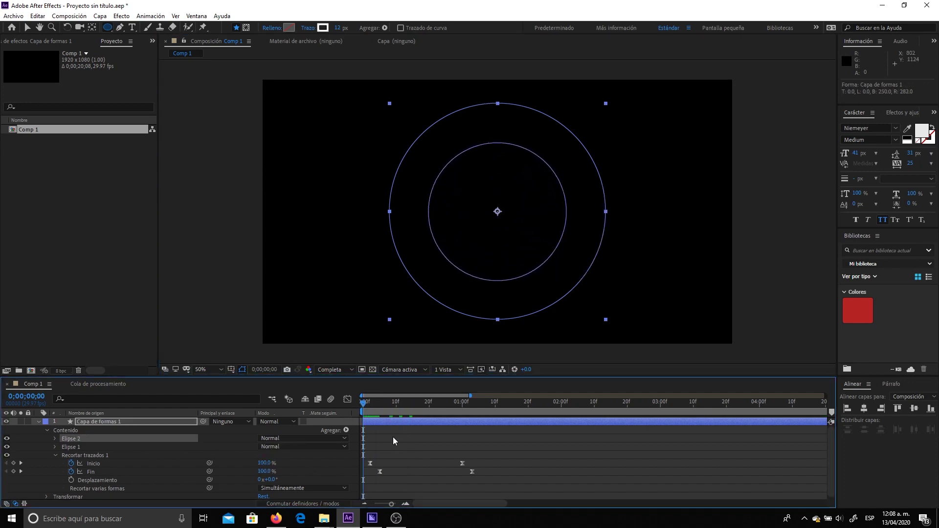
pyautogui.press('space')
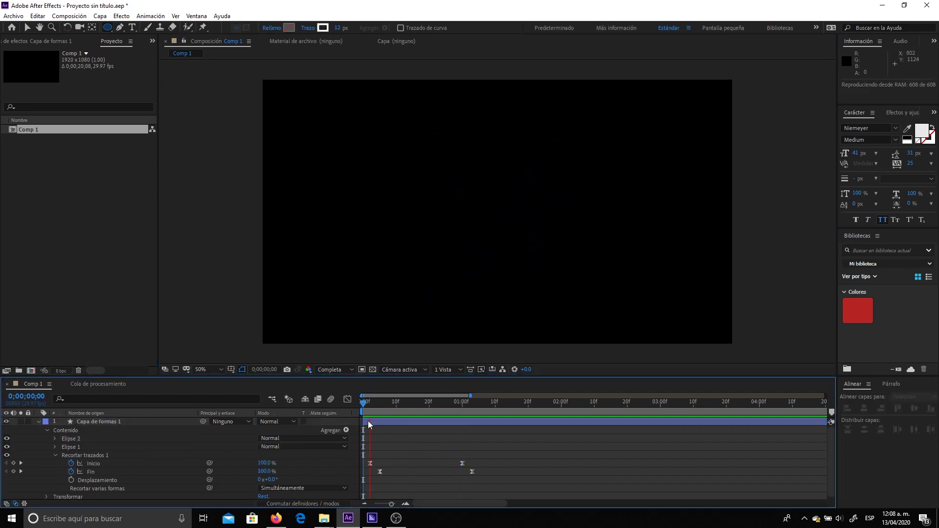
pyautogui.press('space')
pyautogui.press('space')
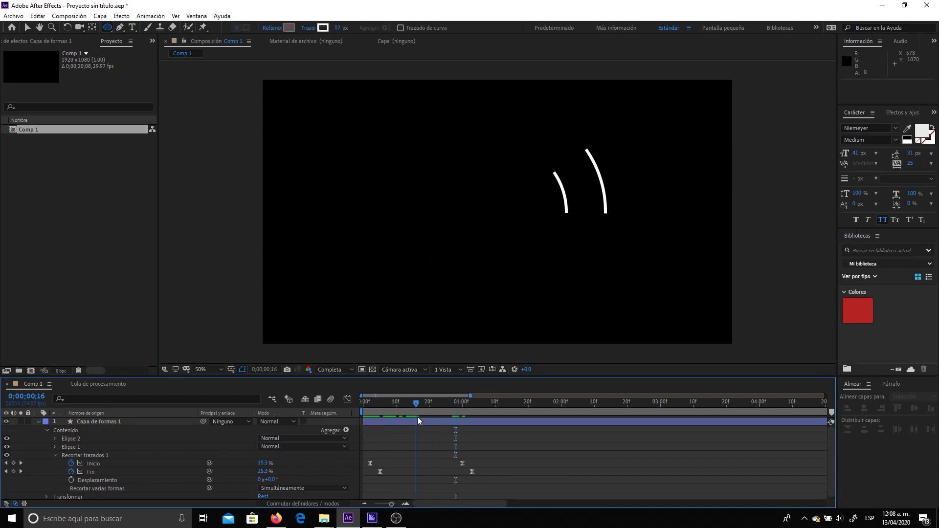
pyautogui.press('space')
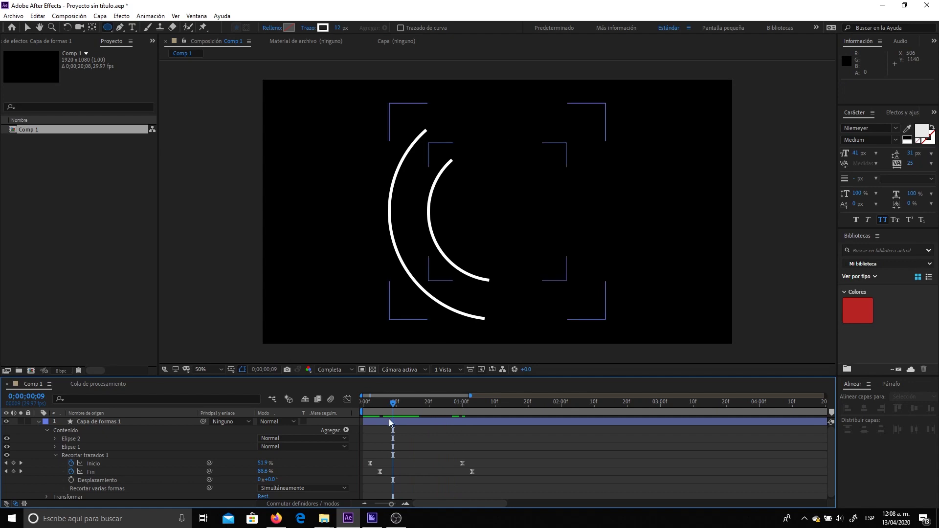
pyautogui.click(423, 402)
# Select Elipse 2 in the shape layer, delete it and collapse the layer.
pyautogui.click(153, 422)
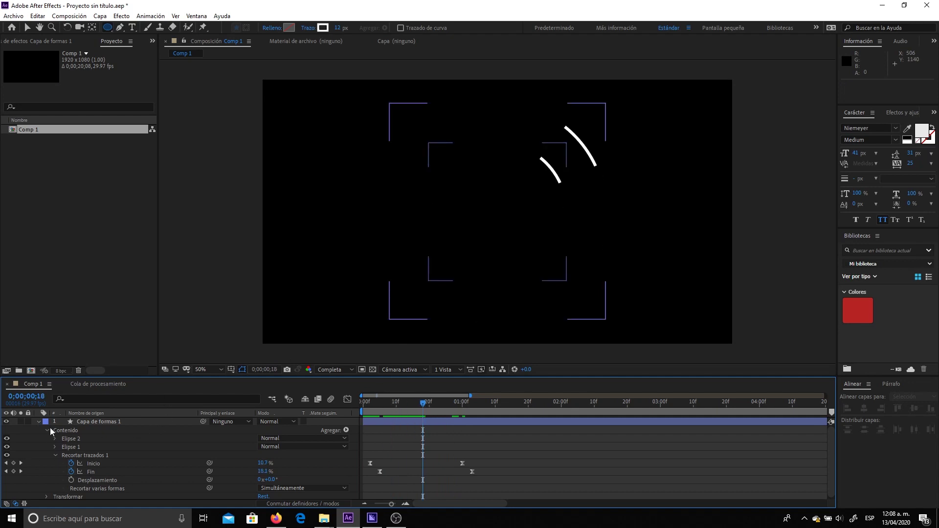
pyautogui.click(70, 446)
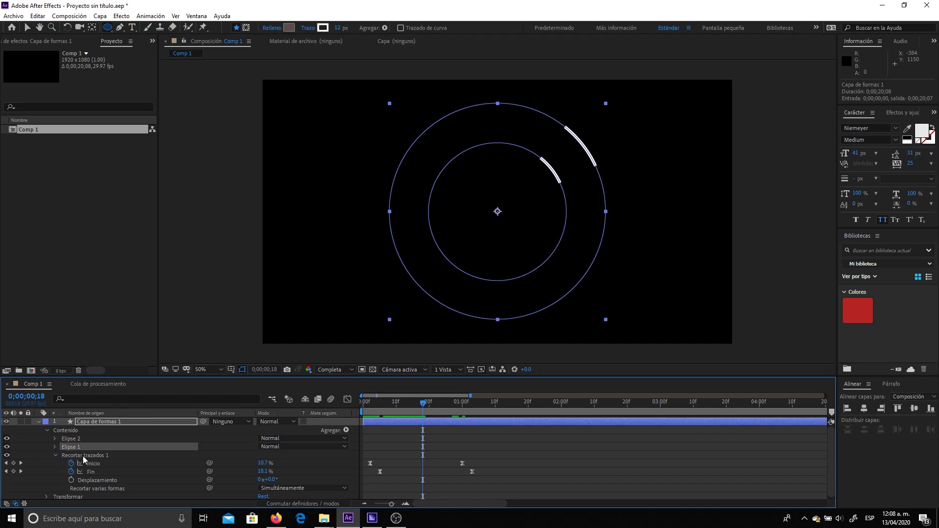
pyautogui.press('Up')
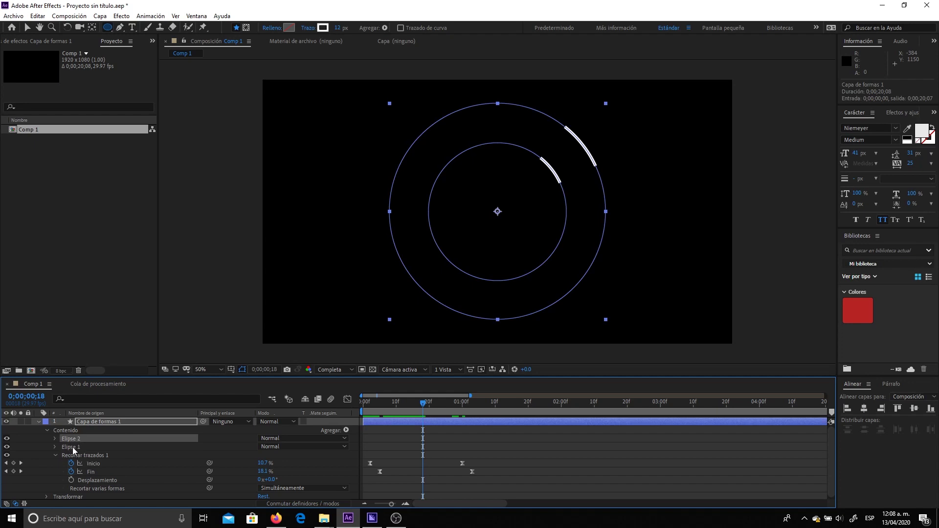
pyautogui.press('Delete')
pyautogui.click(436, 442)
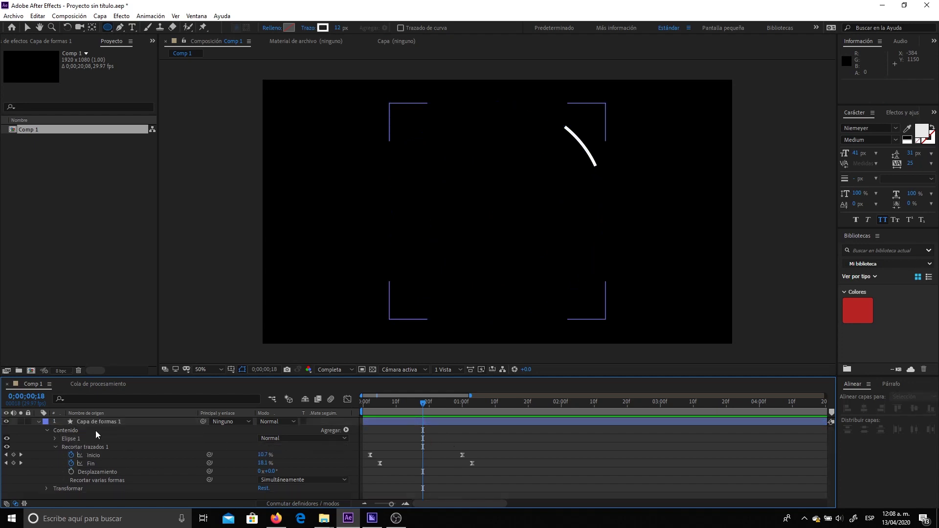
pyautogui.click(39, 422)
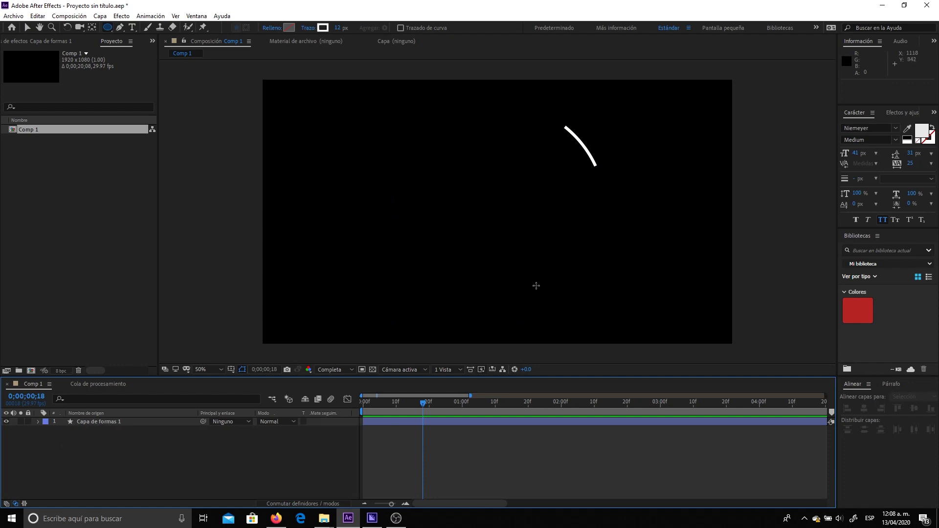
# Show the safe guides and draw a smaller centred circle as Capa de formas 2.
pyautogui.moveTo(418, 414); pyautogui.dragTo(400, 415)
pyautogui.click(418, 422)
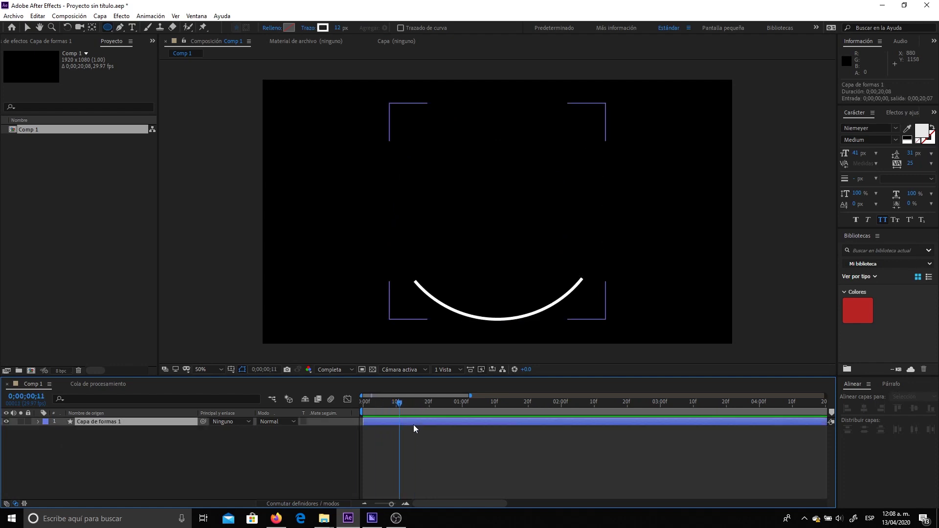
pyautogui.click(433, 458)
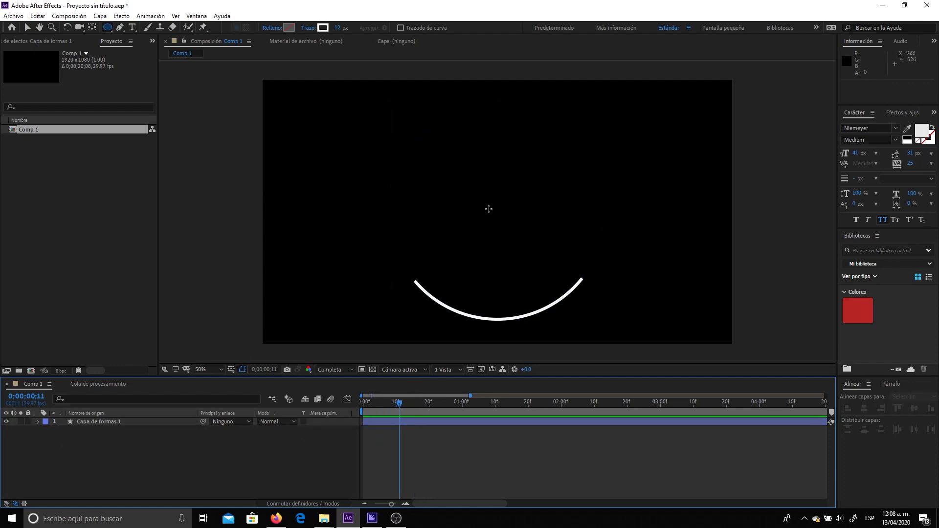
pyautogui.click(231, 369)
pyautogui.click(259, 380)
pyautogui.moveTo(497, 211); pyautogui.dragTo(561, 275)
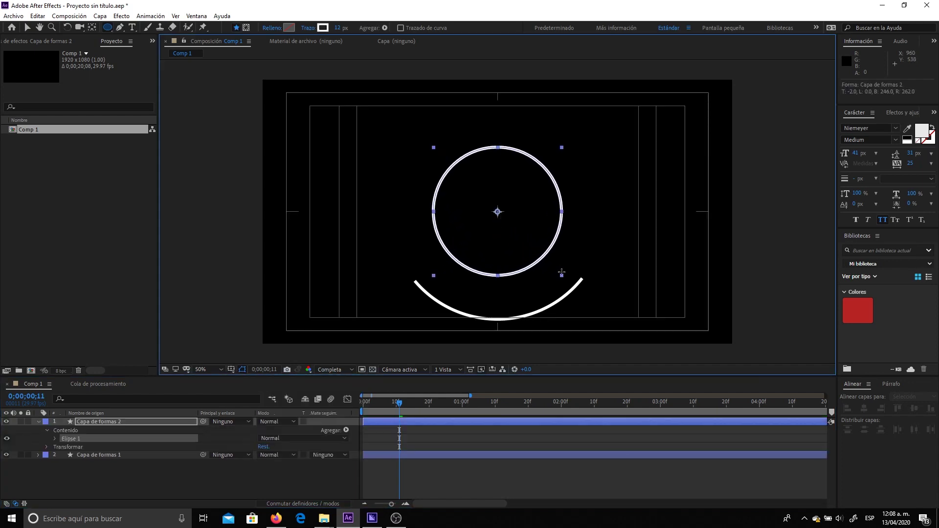
# Hide the guides and pick out Recortar trazados 1 in Capa de formas 1 to copy.
pyautogui.moveTo(387, 409); pyautogui.dragTo(412, 410)
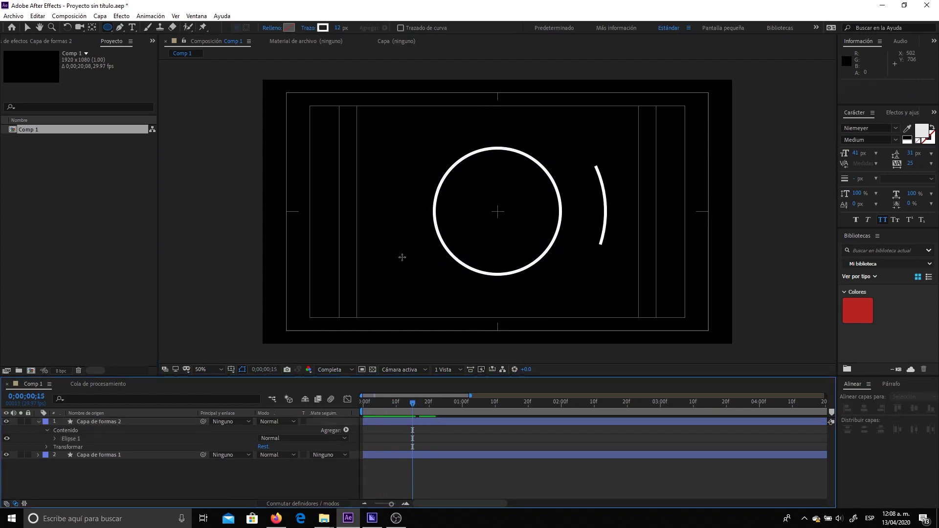
pyautogui.click(231, 370)
pyautogui.click(248, 381)
pyautogui.click(451, 421)
pyautogui.click(73, 454)
pyautogui.click(37, 455)
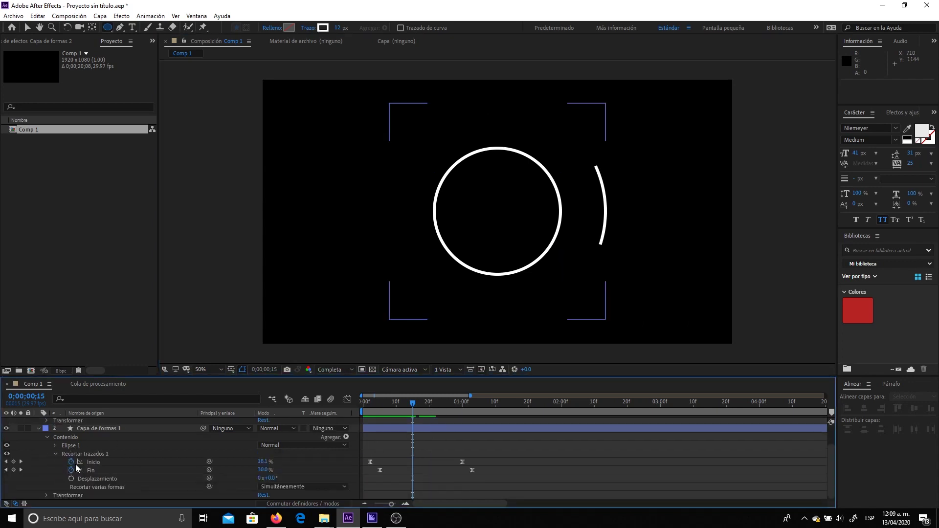
pyautogui.click(39, 436)
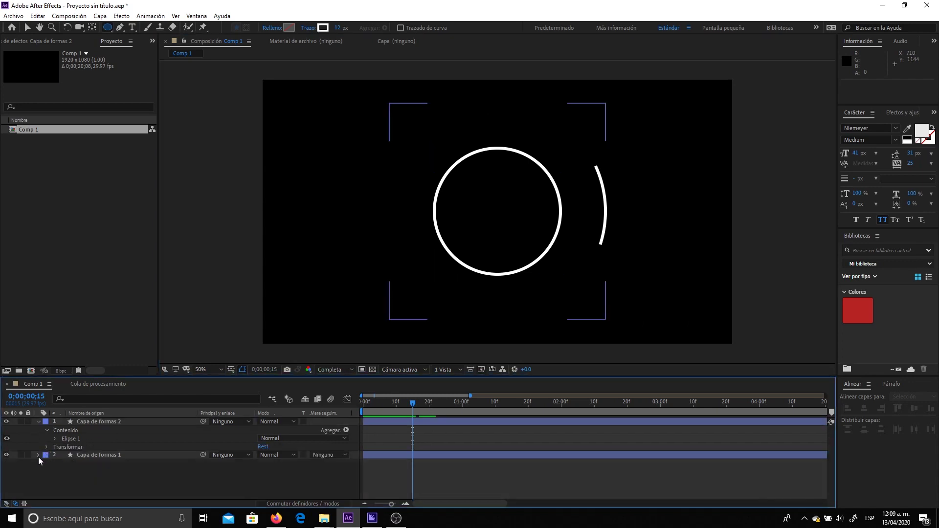
pyautogui.click(48, 466)
pyautogui.click(82, 454)
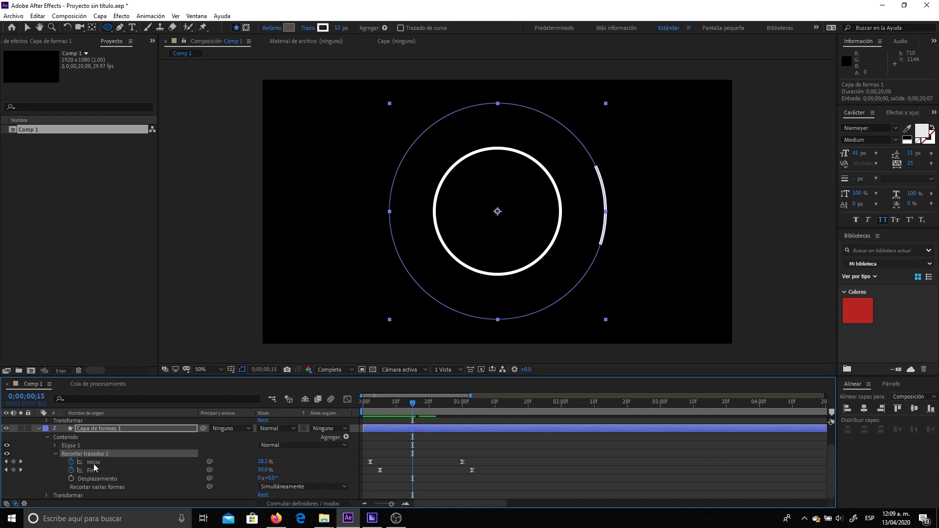
pyautogui.scroll(2, 827, 448)
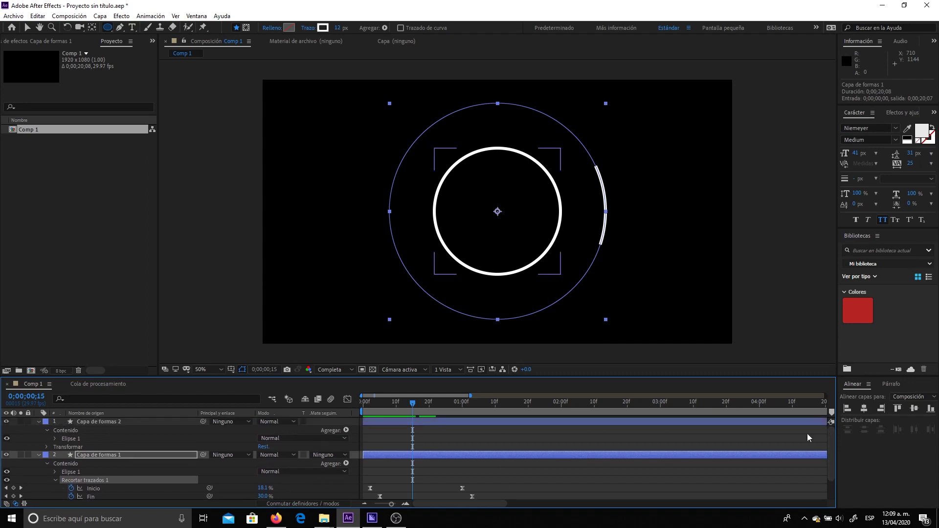
# Paste the keyframed Recortar trazados 1 into Capa de formas 2.
pyautogui.click(97, 422)
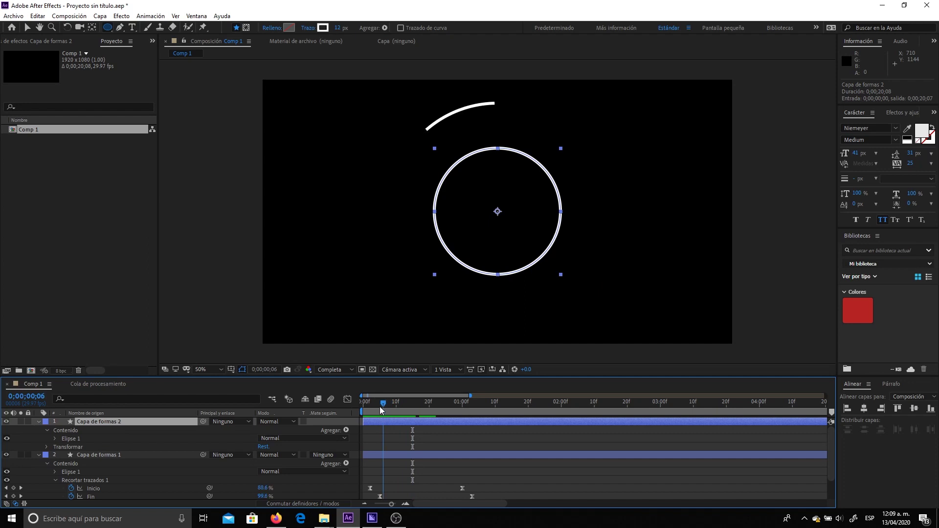
pyautogui.moveTo(411, 406); pyautogui.dragTo(370, 406)
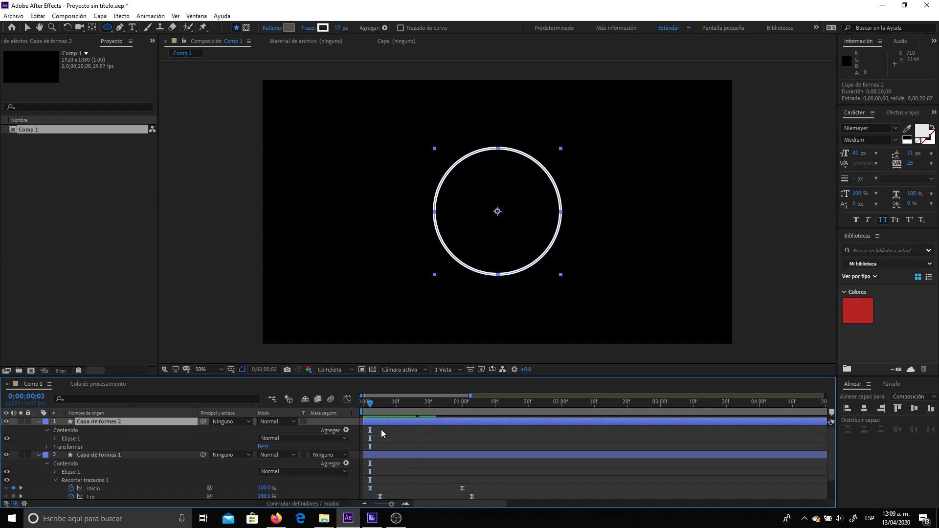
pyautogui.hotkey('ctrl', 'v')
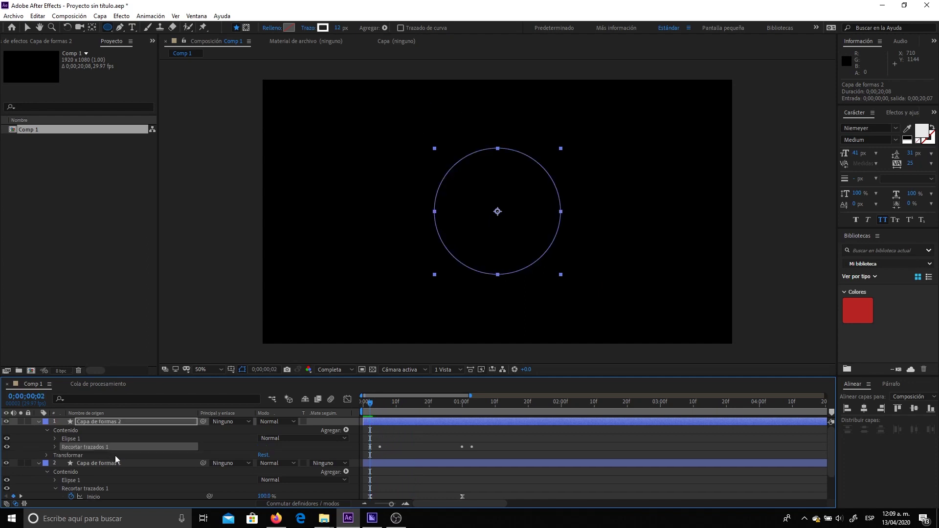
# Show Capa de formas 2's keyframed Inicio and Fin properties and preview both circles.
pyautogui.press('u')
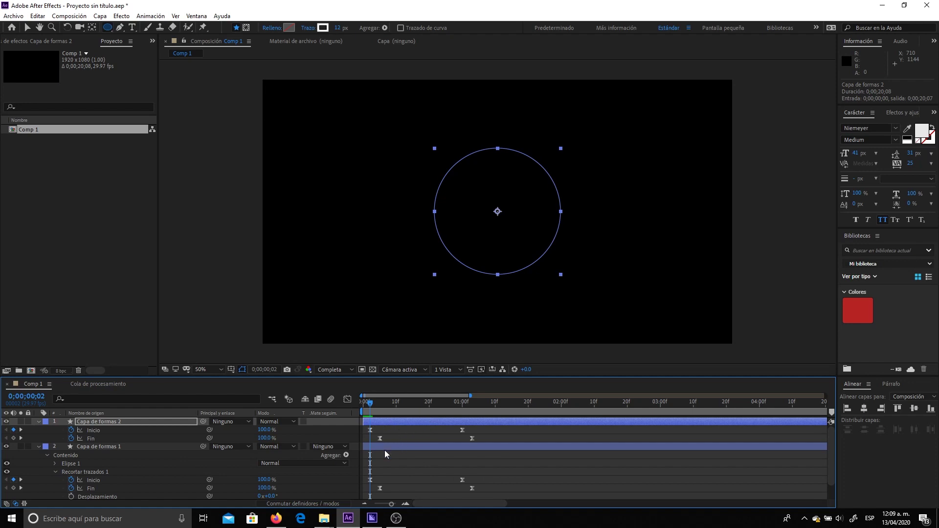
pyautogui.click(39, 422)
pyautogui.click(38, 422)
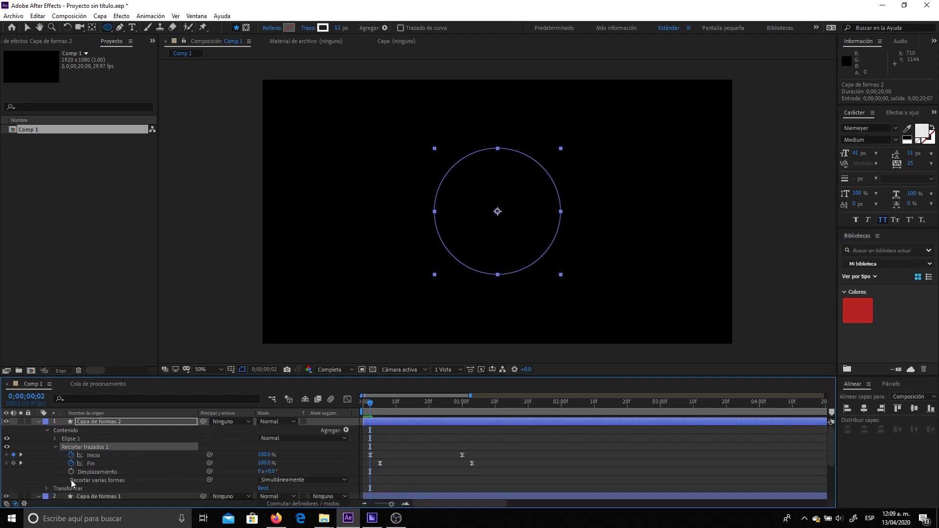
pyautogui.press('space')
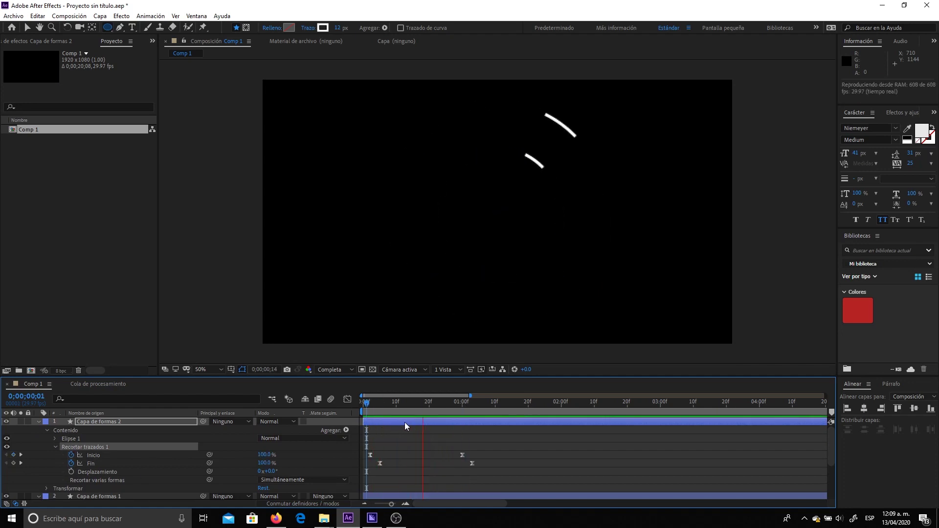
pyautogui.click(403, 446)
# Shift the second circle's trim keyframes to start near one second, previewing after each adjustment.
pyautogui.moveTo(395, 424); pyautogui.dragTo(441, 424)
pyautogui.press('space')
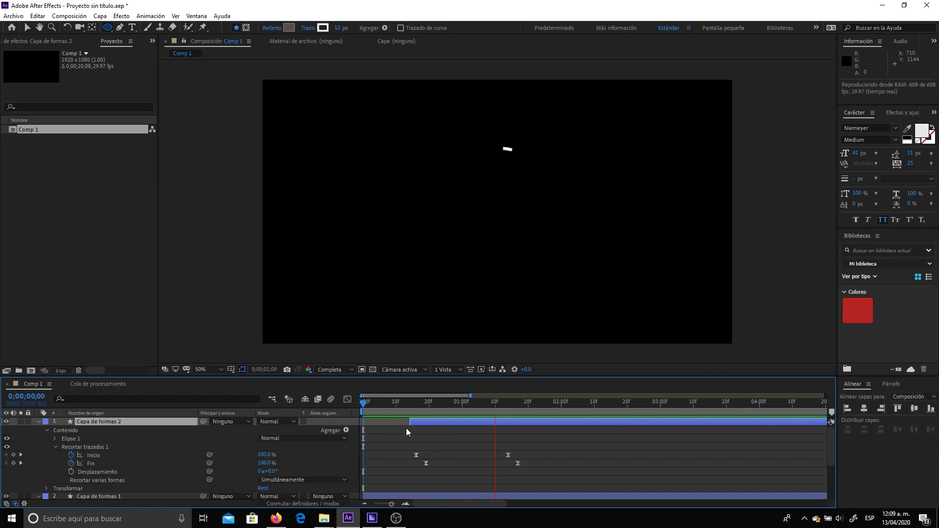
pyautogui.moveTo(427, 424); pyautogui.dragTo(405, 424)
pyautogui.click(396, 424)
pyautogui.press('space')
pyautogui.click(387, 416)
pyautogui.moveTo(389, 421); pyautogui.dragTo(382, 422)
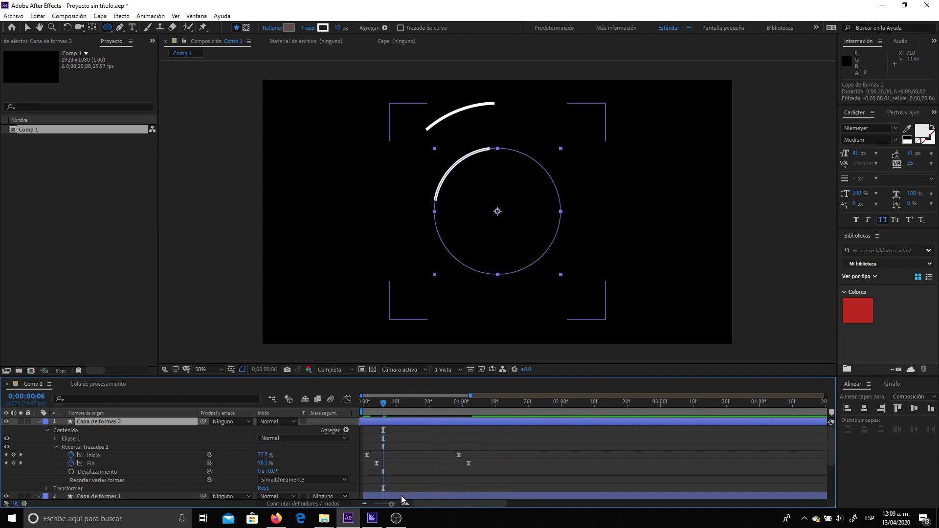
pyautogui.moveTo(401, 498); pyautogui.dragTo(418, 499)
pyautogui.press('space')
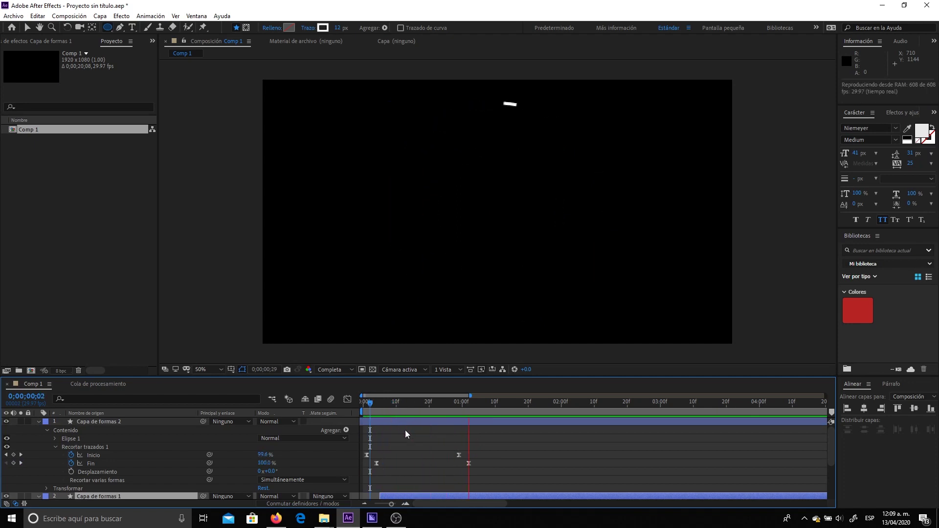
pyautogui.press('space')
pyautogui.moveTo(404, 457)
pyautogui.mouseDown()
pyautogui.moveTo(364, 473)
pyautogui.moveTo(457, 458)
pyautogui.mouseUp()
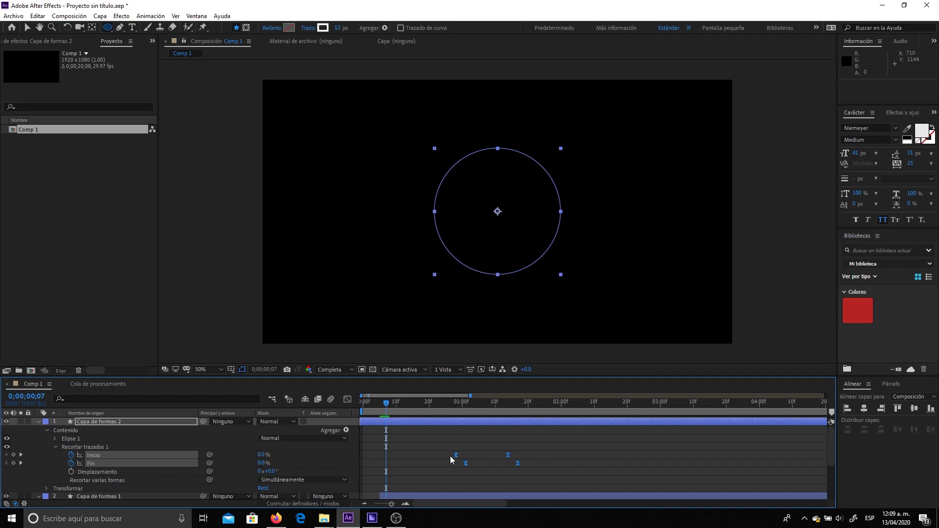
# Preview the offset circles, then begin a new Pen path with its first zigzag point.
pyautogui.press('space')
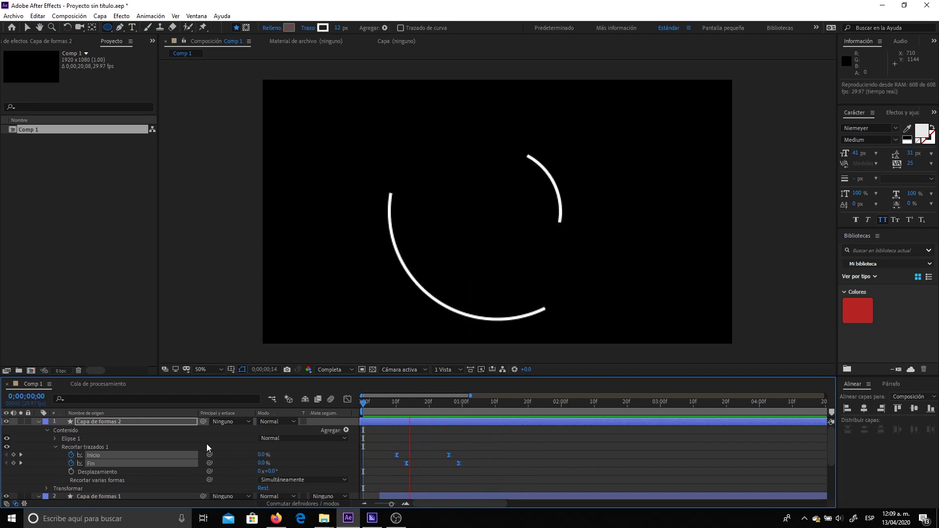
pyautogui.click(489, 446)
pyautogui.press('space')
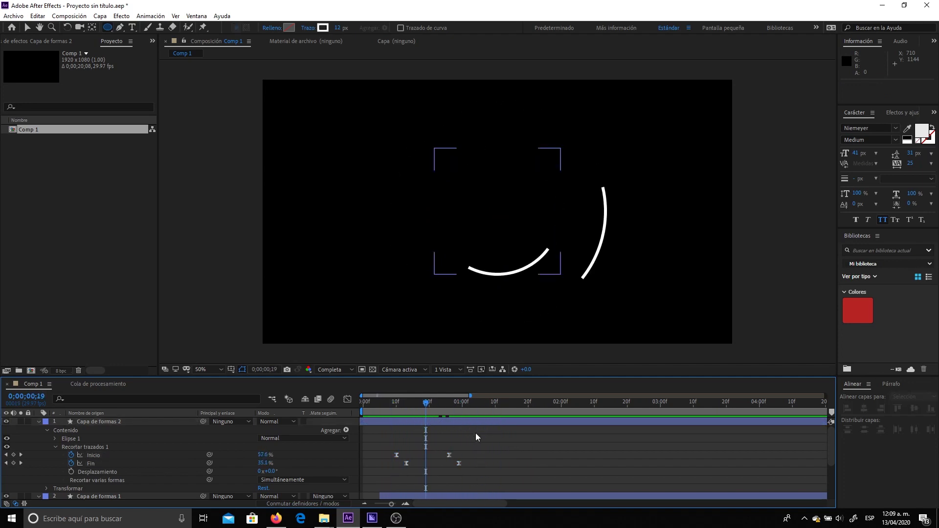
pyautogui.click(478, 422)
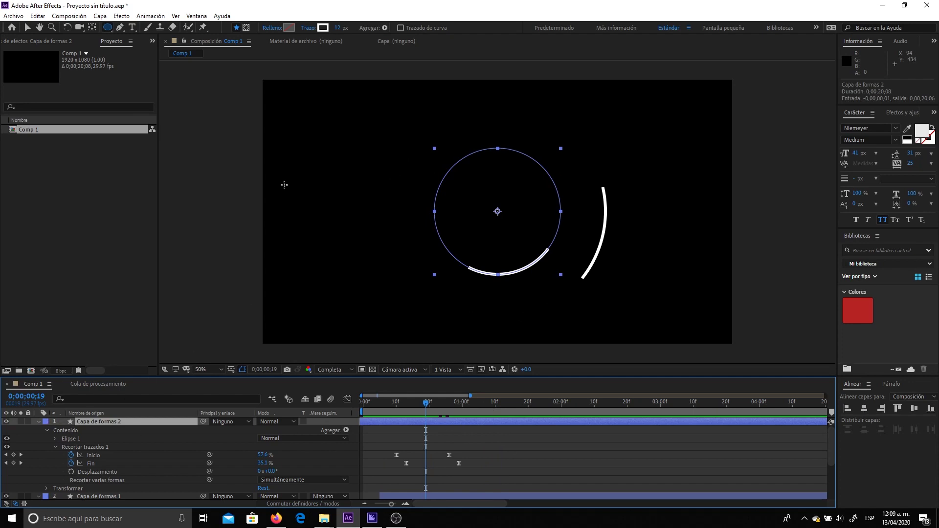
pyautogui.click(475, 449)
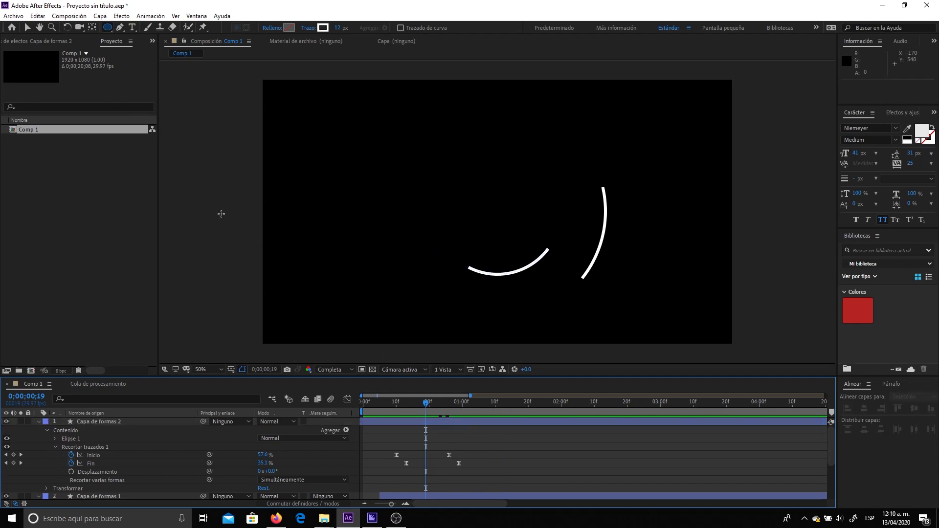
pyautogui.click(120, 28)
pyautogui.click(314, 112)
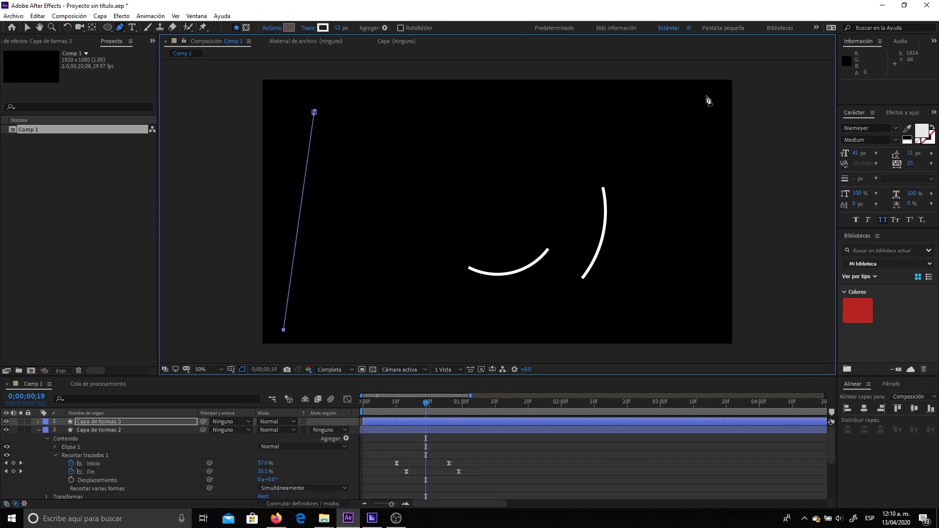
# Preview the white zigzag over the circles and select the Capa de formas 3 layer.
pyautogui.click(537, 454)
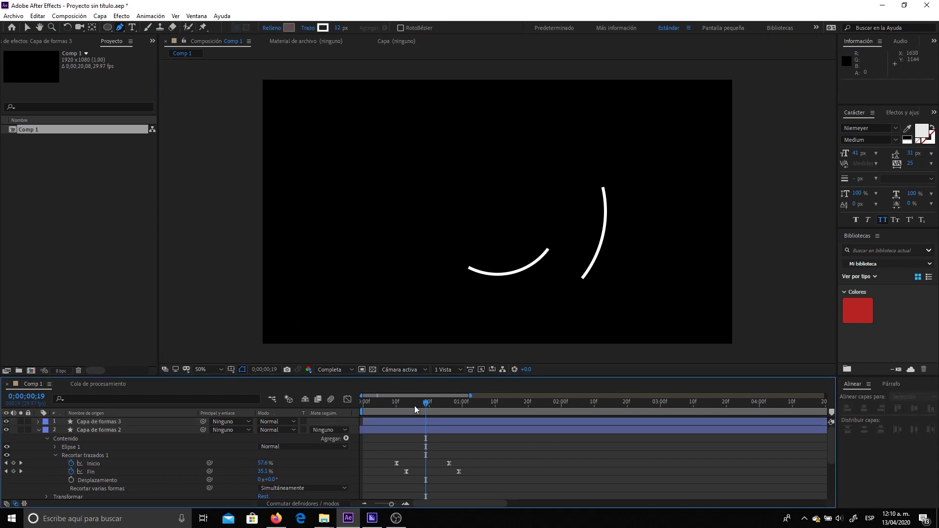
pyautogui.press('space')
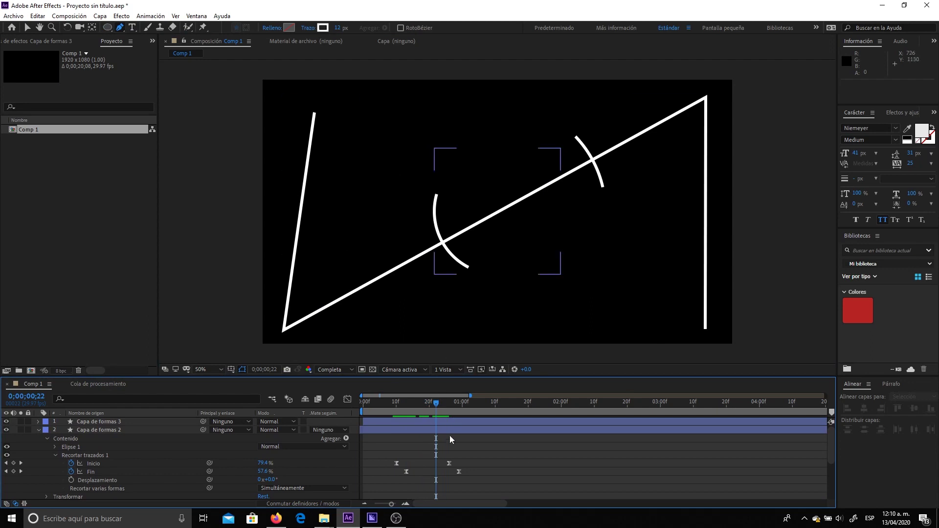
pyautogui.click(105, 456)
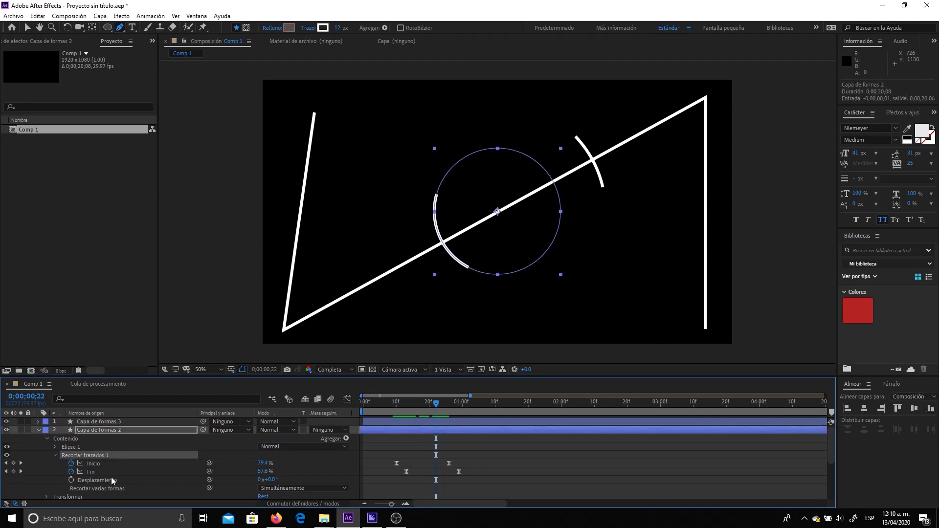
pyautogui.click(106, 477)
pyautogui.click(91, 422)
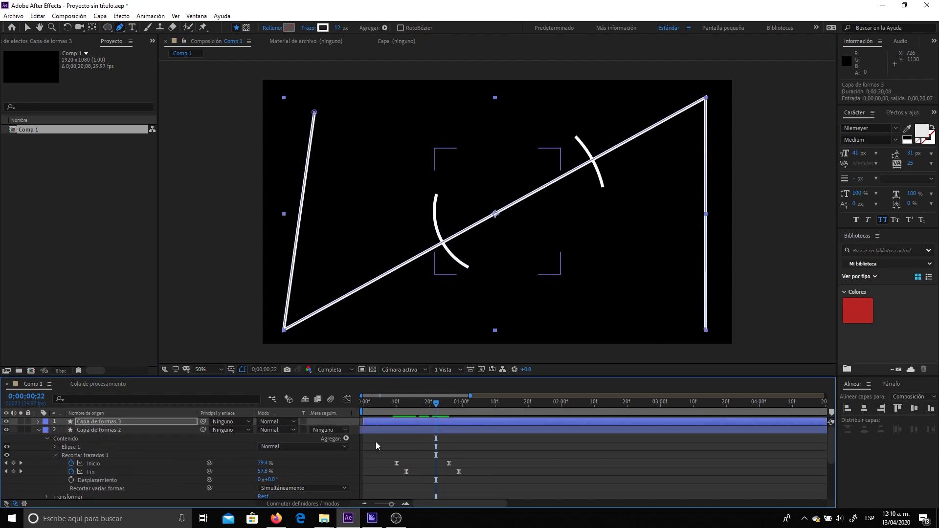
pyautogui.click(437, 429)
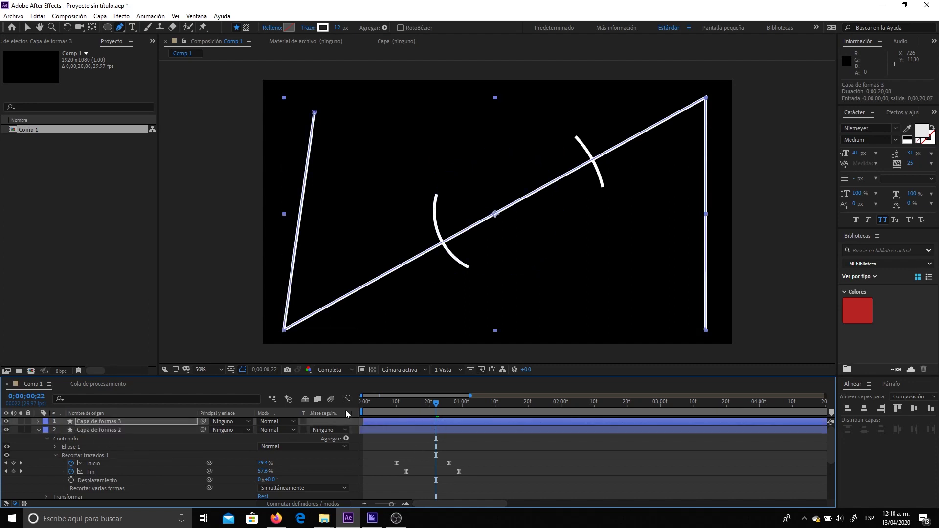
pyautogui.press('space')
pyautogui.press('space')
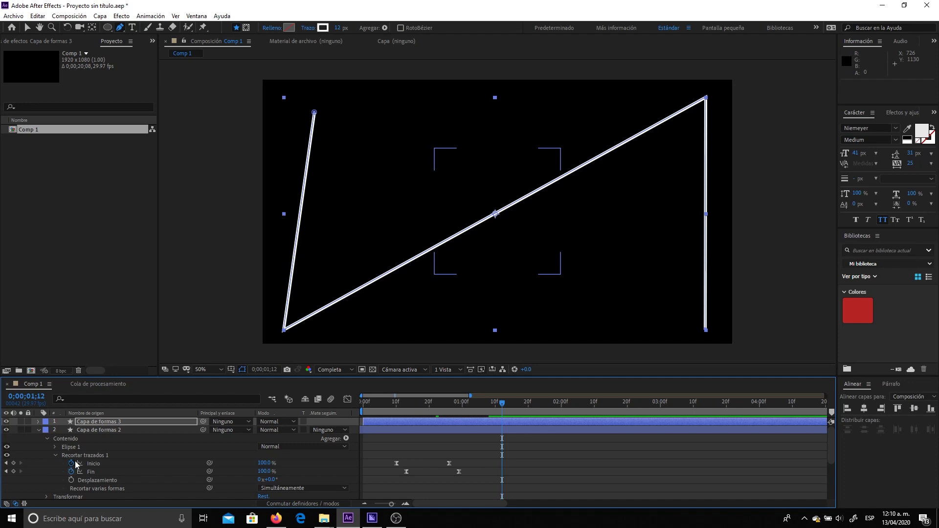
# Paste the circle's Recortar trazados 1 Inicio and Fin keyframes onto Capa de formas 3.
pyautogui.click(82, 456)
pyautogui.click(85, 422)
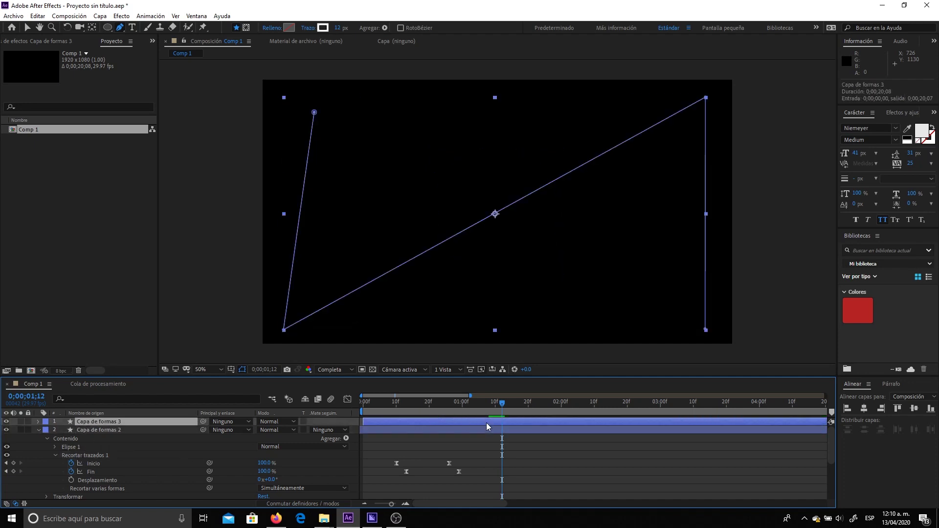
pyautogui.hotkey('ctrl', 'v')
pyautogui.press('space')
pyautogui.press('space')
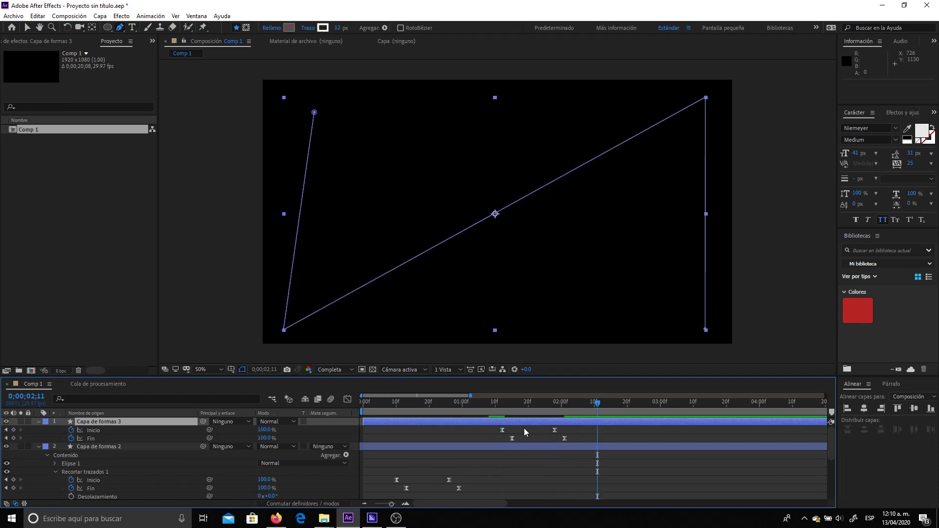
# Move the zigzag's four trim keyframes slightly earlier and preview the result.
pyautogui.moveTo(569, 434); pyautogui.dragTo(386, 446)
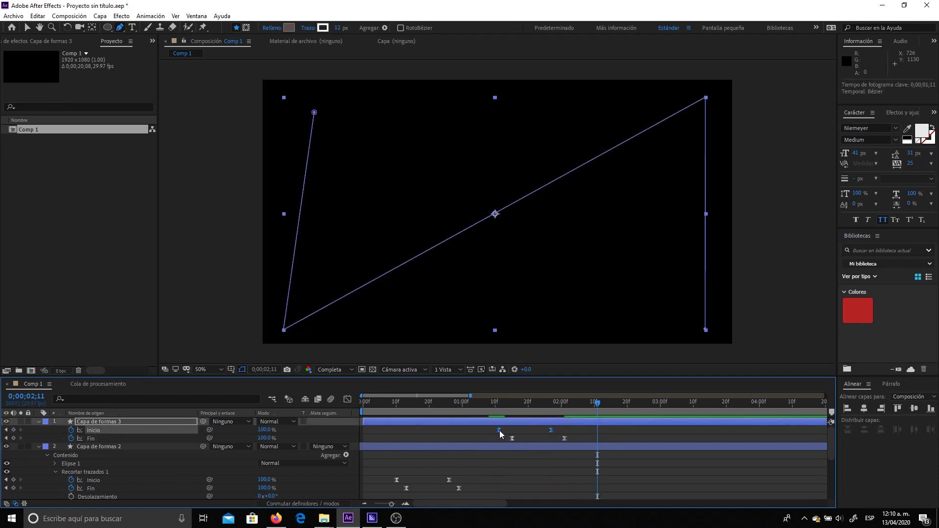
pyautogui.moveTo(576, 427); pyautogui.dragTo(483, 446)
pyautogui.moveTo(406, 429); pyautogui.dragTo(400, 429)
pyautogui.press('space')
pyautogui.press('space')
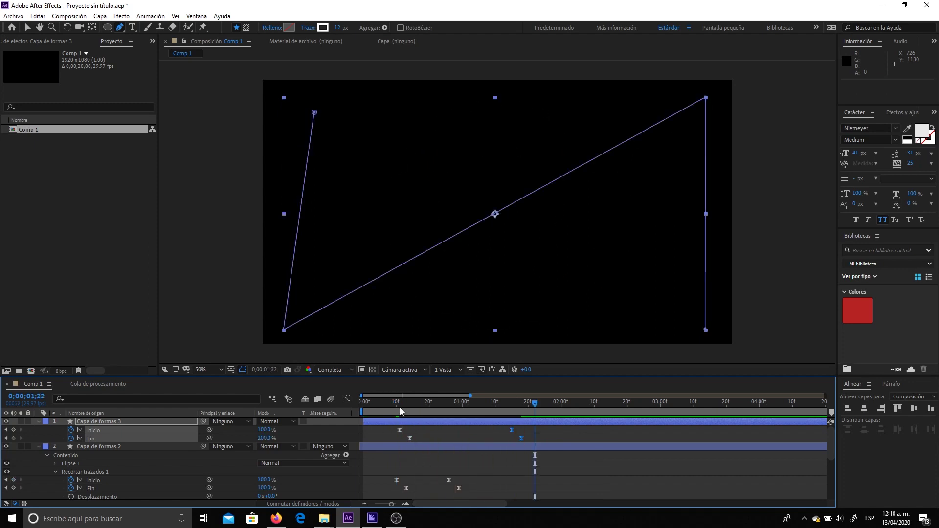
pyautogui.press('space')
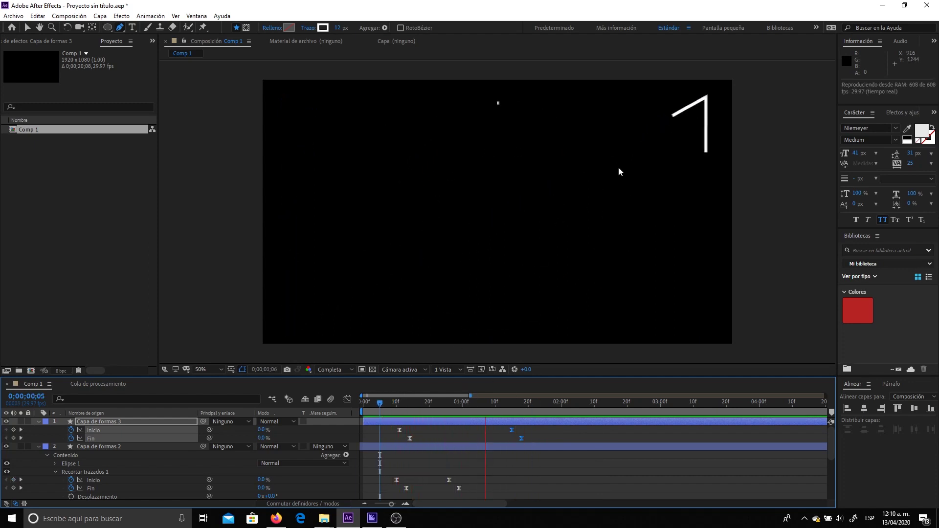
# Move the zigzag's first trim keyframes earlier and its second keyframes later.
pyautogui.press('space')
pyautogui.press('space')
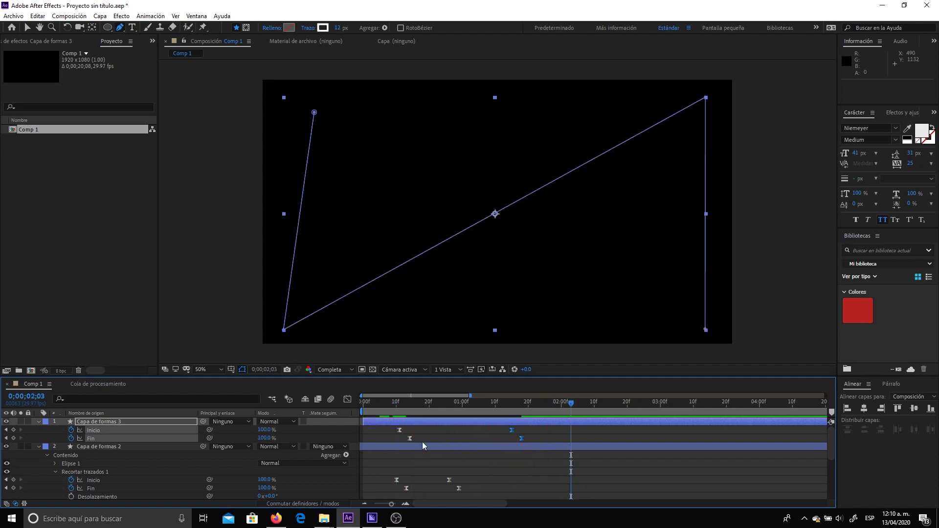
pyautogui.press('space')
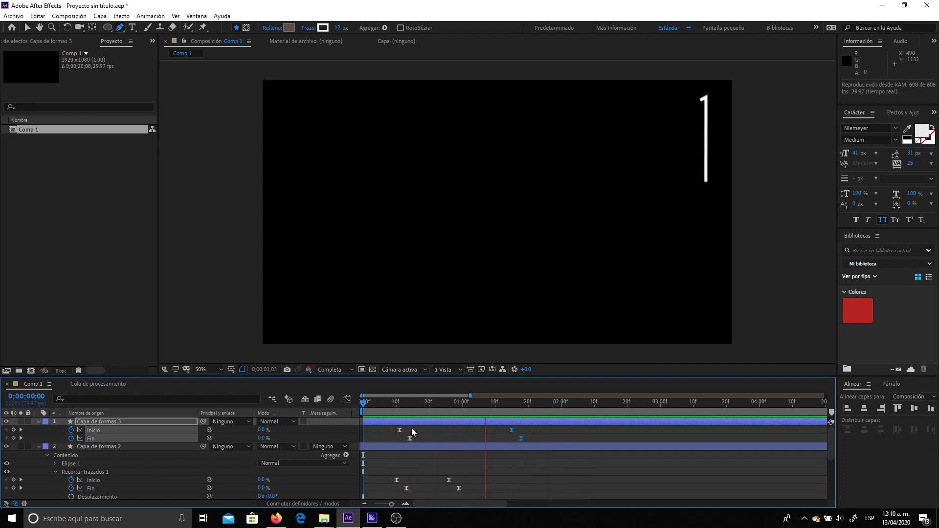
pyautogui.press('space')
pyautogui.moveTo(416, 443)
pyautogui.mouseDown()
pyautogui.moveTo(394, 425)
pyautogui.moveTo(380, 430)
pyautogui.mouseUp()
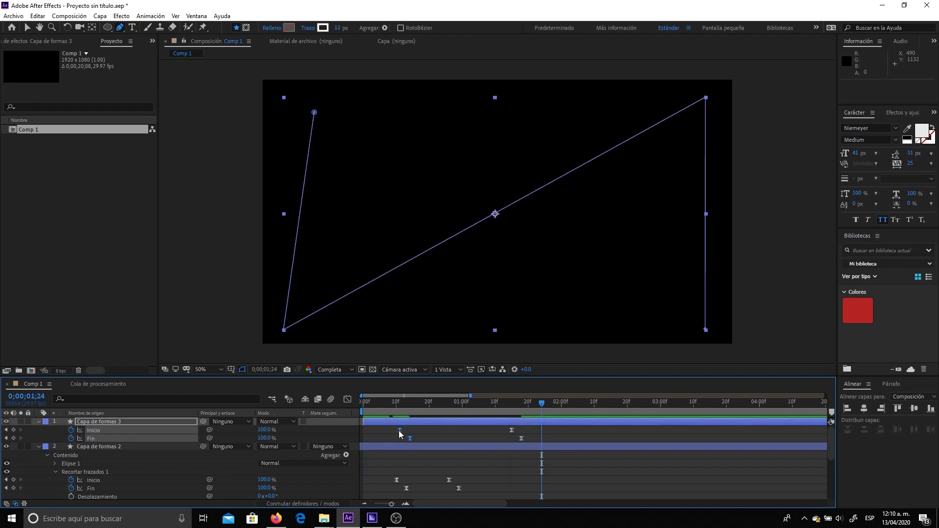
pyautogui.moveTo(503, 425)
pyautogui.mouseDown()
pyautogui.moveTo(527, 443)
pyautogui.moveTo(574, 444)
pyautogui.mouseUp()
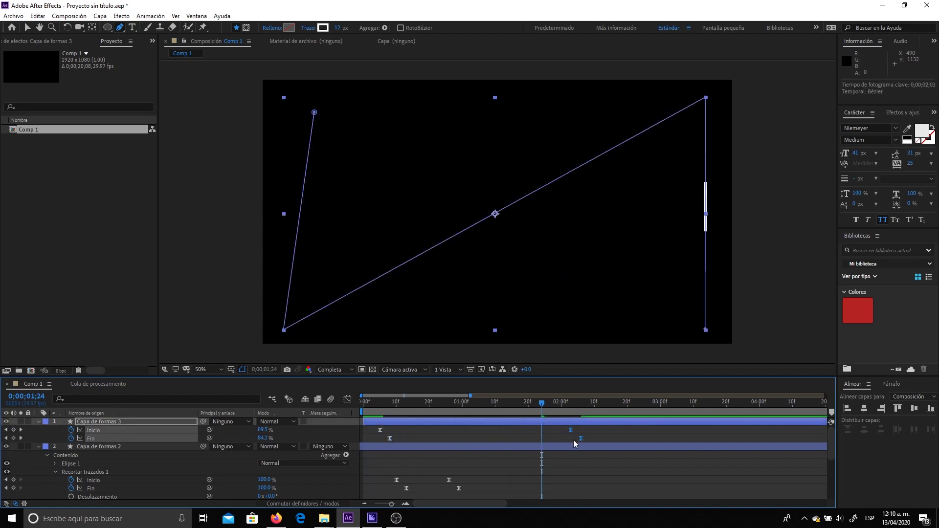
# Push the zigzag's Fin keyframes about a second behind Inicio and preview.
pyautogui.moveTo(383, 413); pyautogui.dragTo(466, 418)
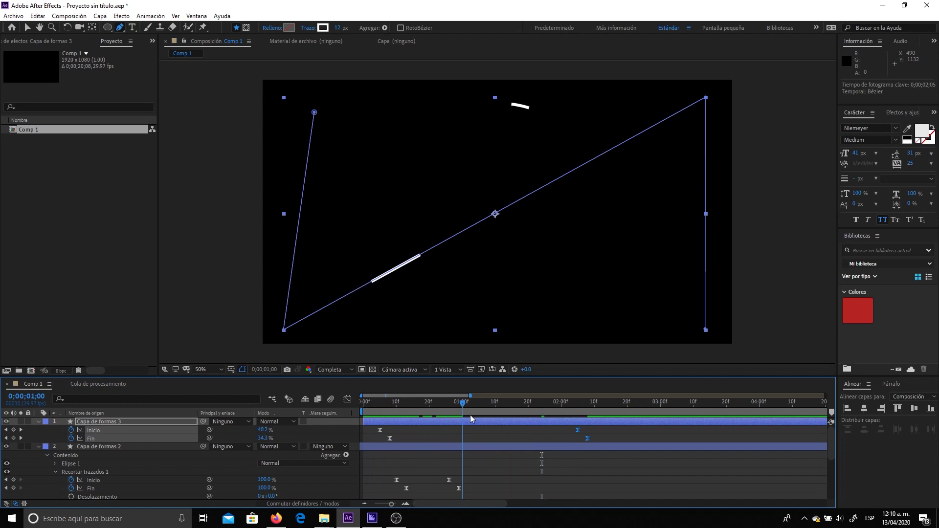
pyautogui.click(441, 431)
pyautogui.press('space')
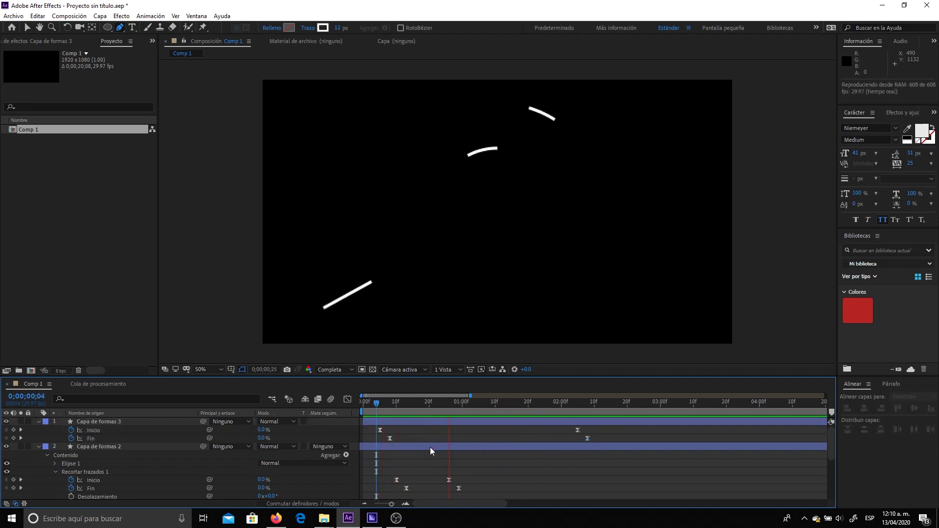
pyautogui.press('space')
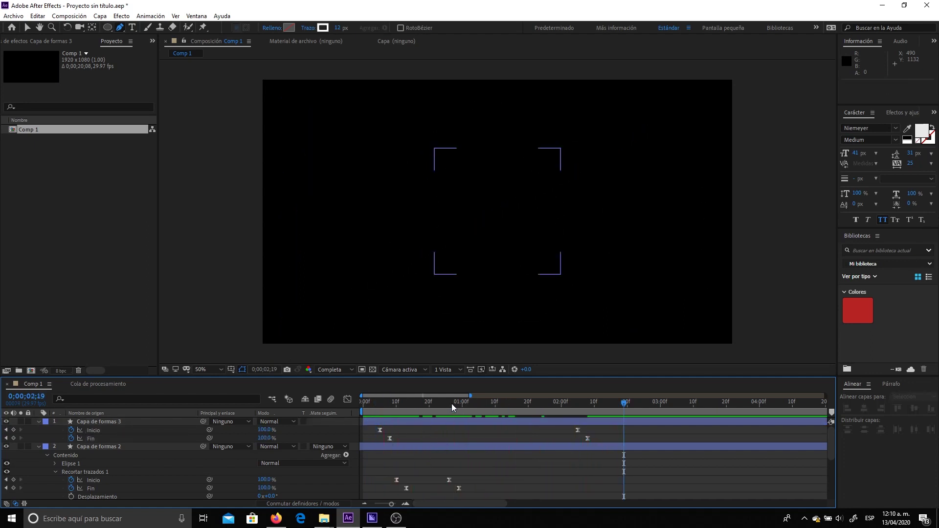
pyautogui.moveTo(600, 436)
pyautogui.mouseDown()
pyautogui.moveTo(367, 445)
pyautogui.moveTo(446, 438)
pyautogui.mouseUp()
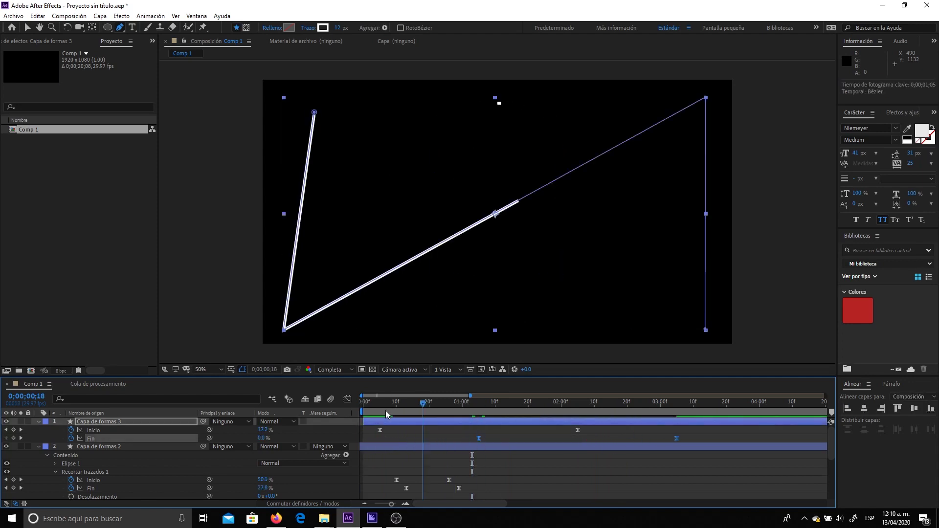
pyautogui.press('space')
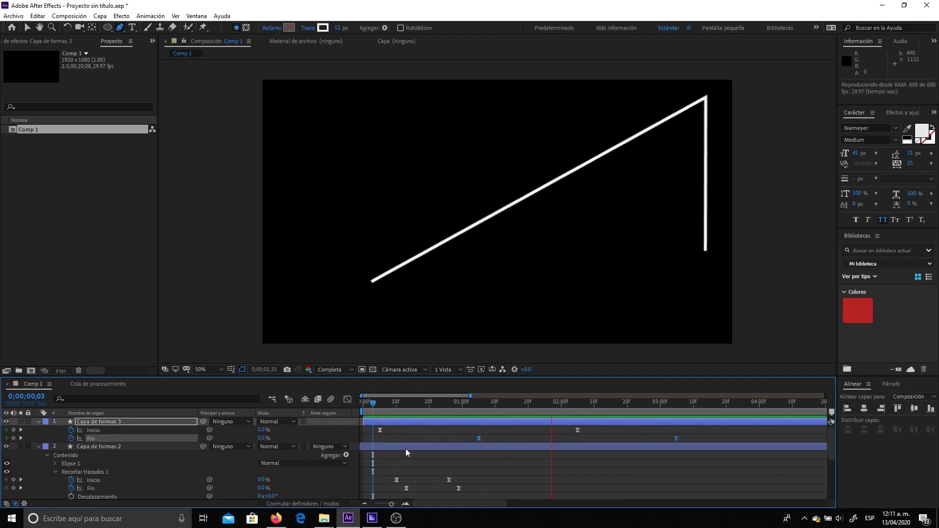